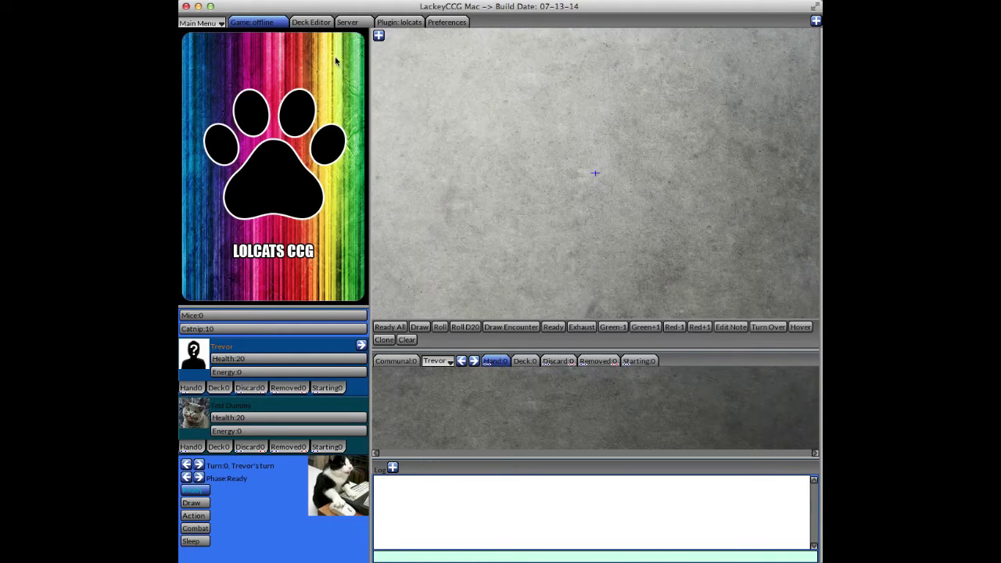
left_click(312, 23)
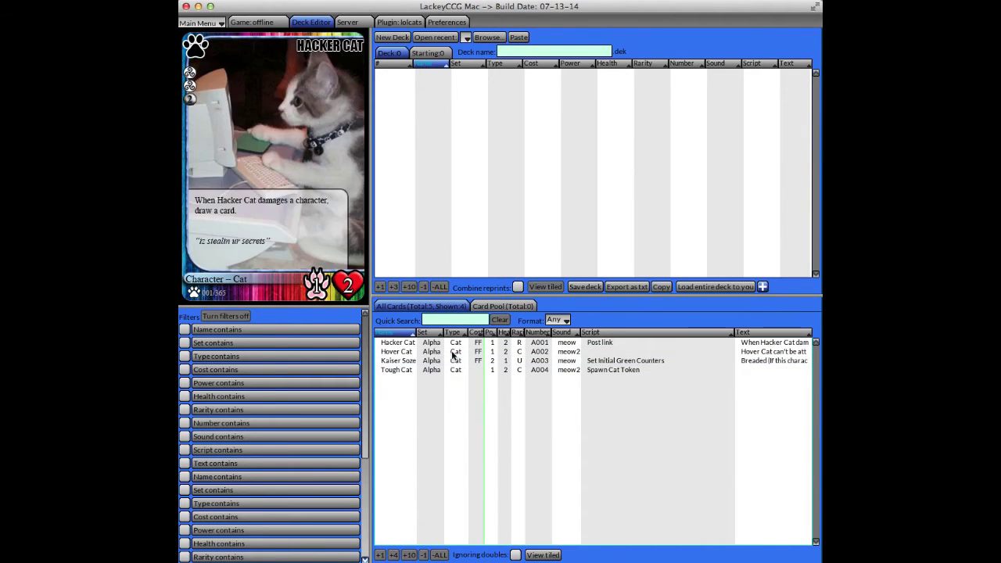
left_click(501, 305)
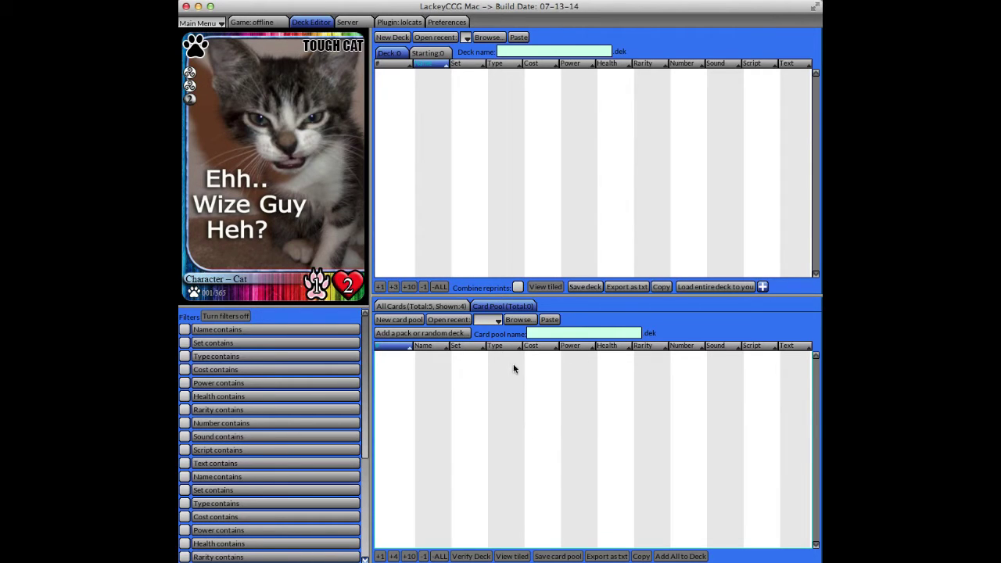
left_click(446, 307)
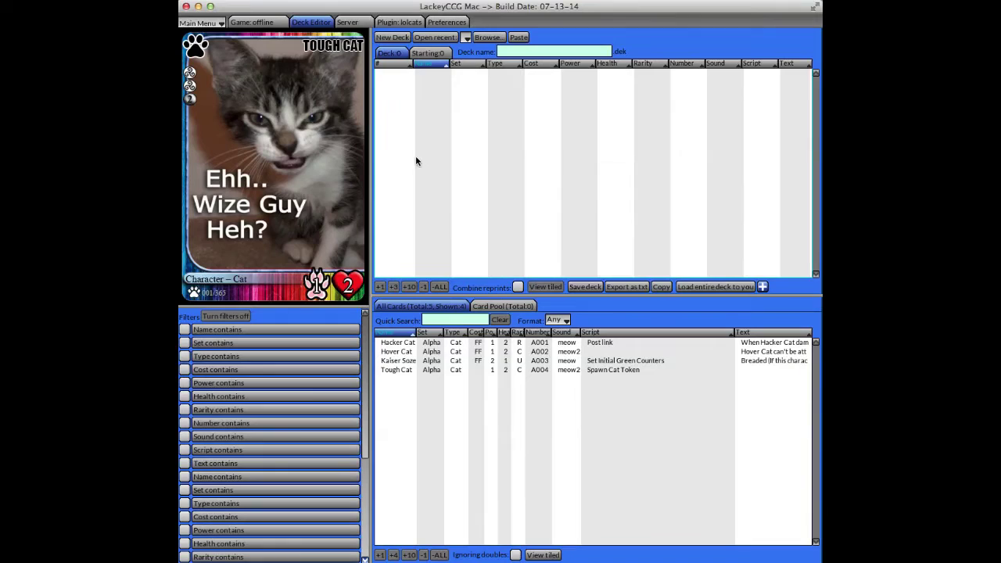
left_click(393, 37)
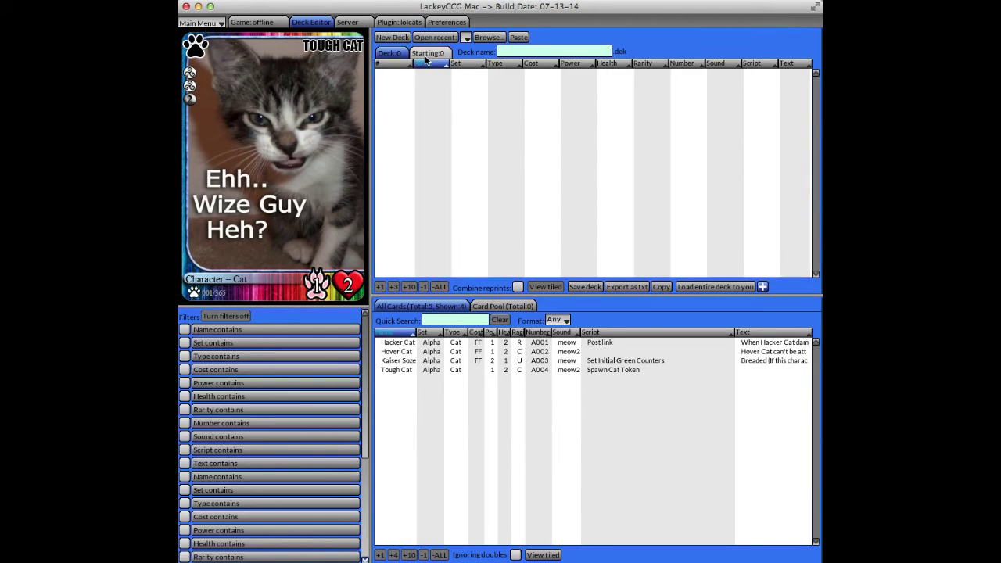
left_click(426, 60)
left_click(401, 56)
Step: Turn on Combine reprints and add three Kaiser Soze copies to the deck
left_click(518, 288)
double_click(506, 360)
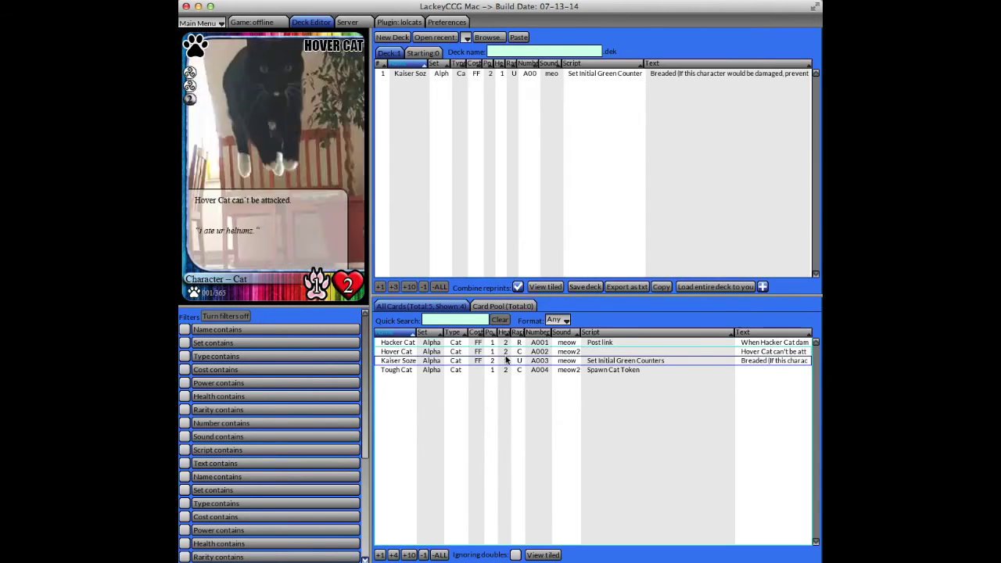
double_click(506, 359)
double_click(506, 360)
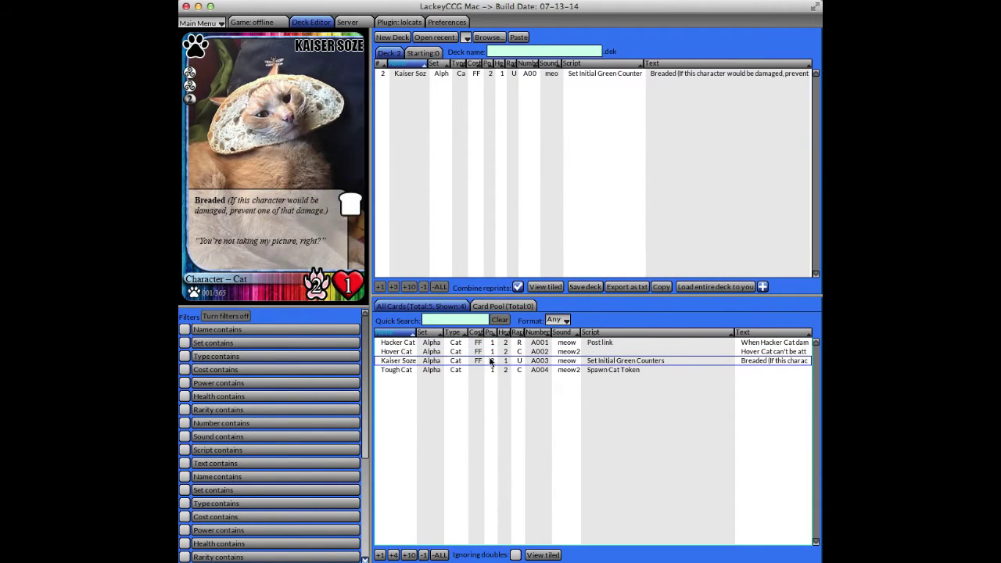
Step: Review the 17-card deck as tiled card images, then close the image view
left_click(558, 286)
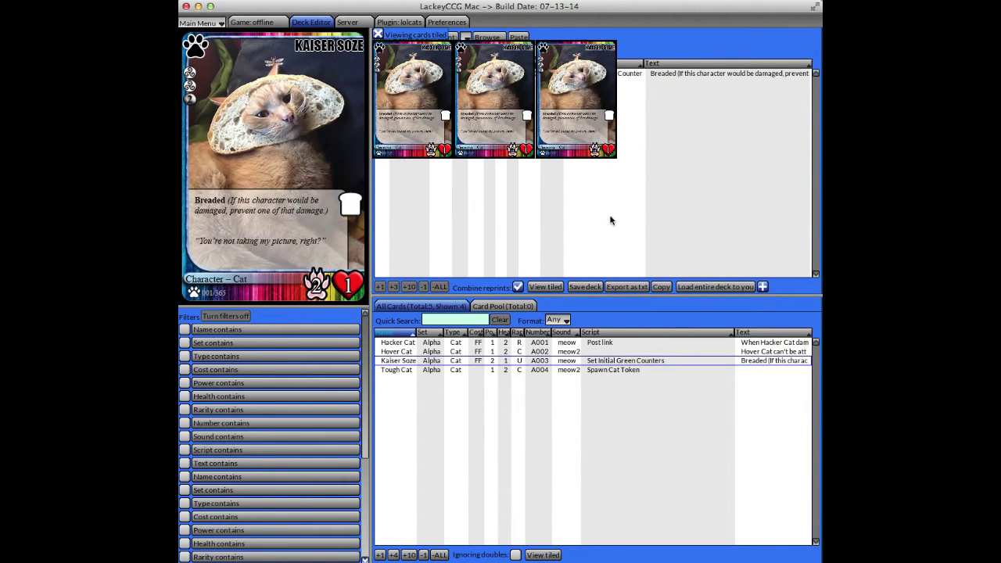
scroll(536, 217, "up", 2)
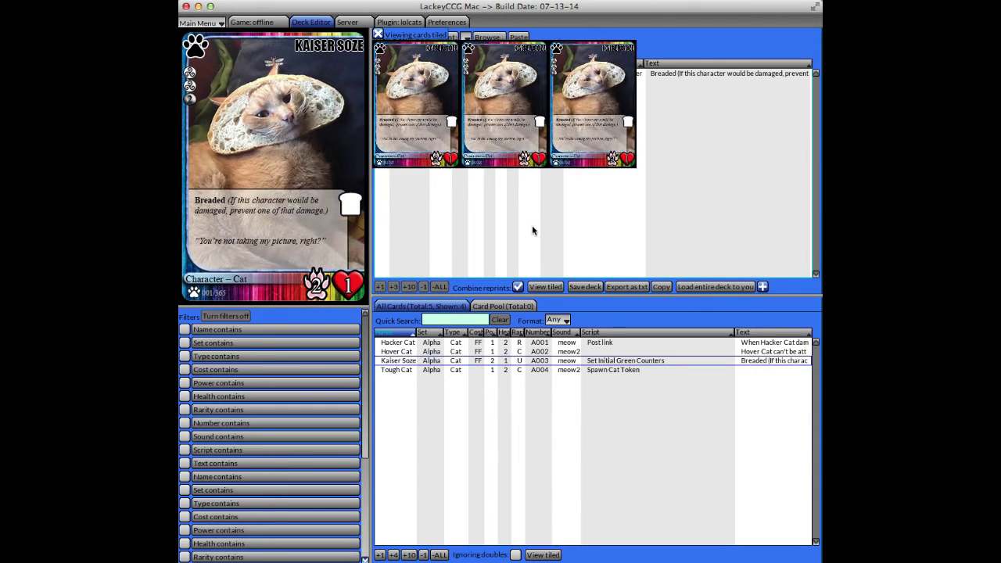
scroll(531, 230, "up", 1)
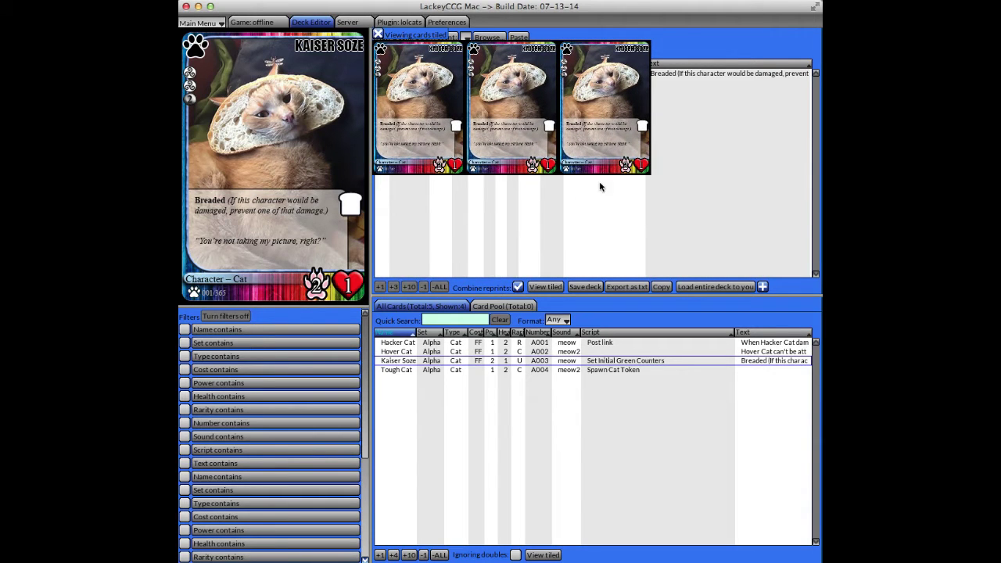
scroll(612, 226, "up", 1)
scroll(612, 227, "down", 2)
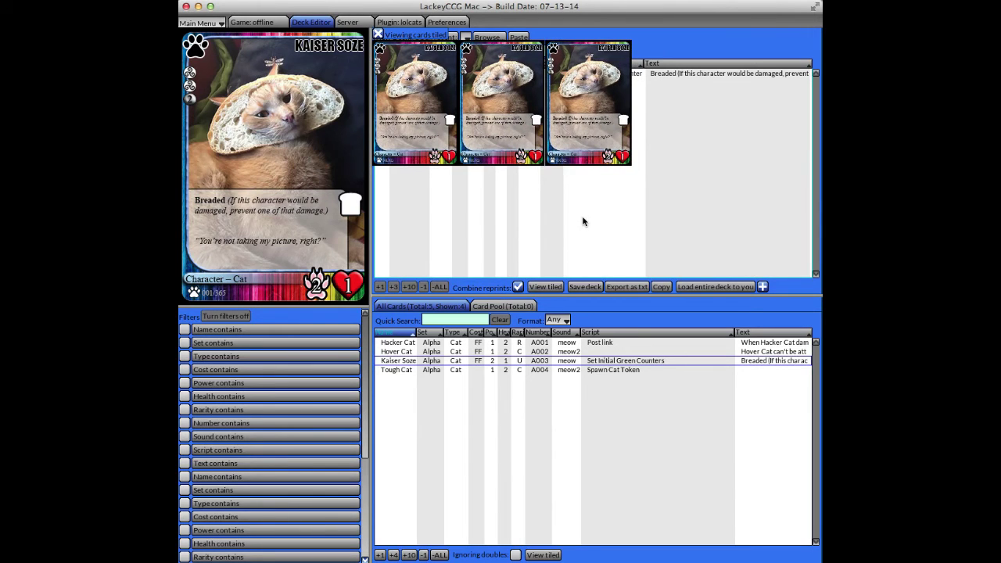
left_click(542, 554)
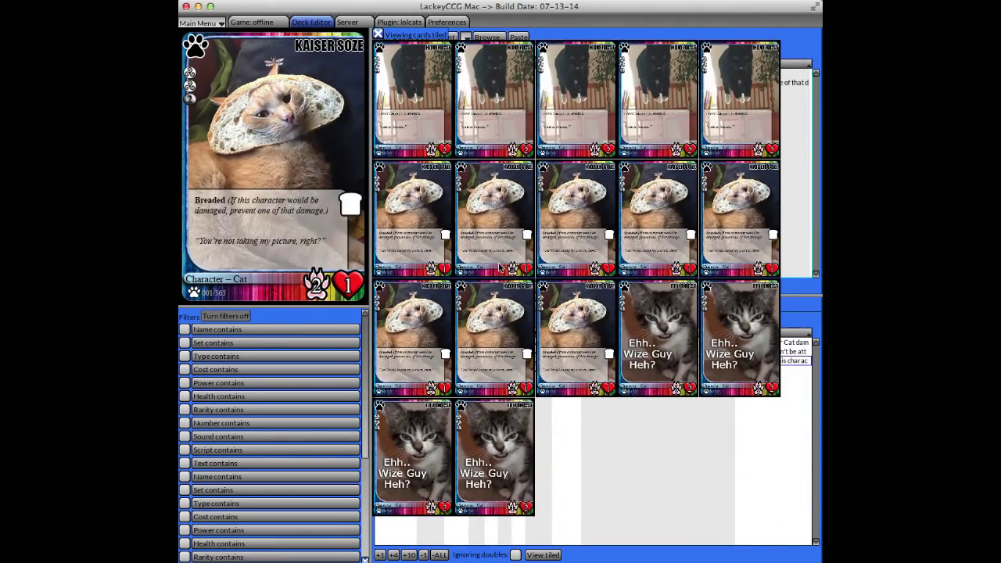
left_click(499, 268)
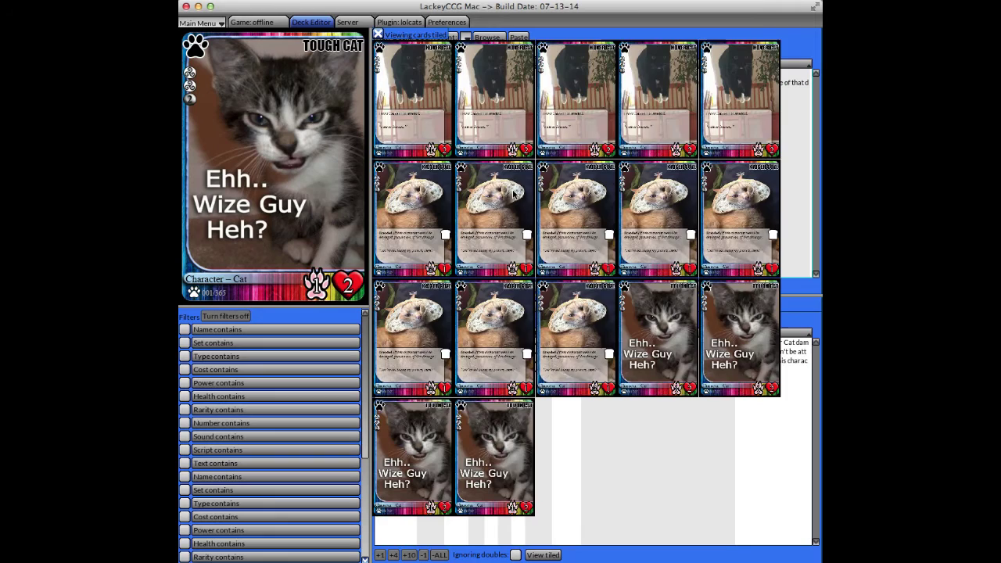
left_click(513, 192)
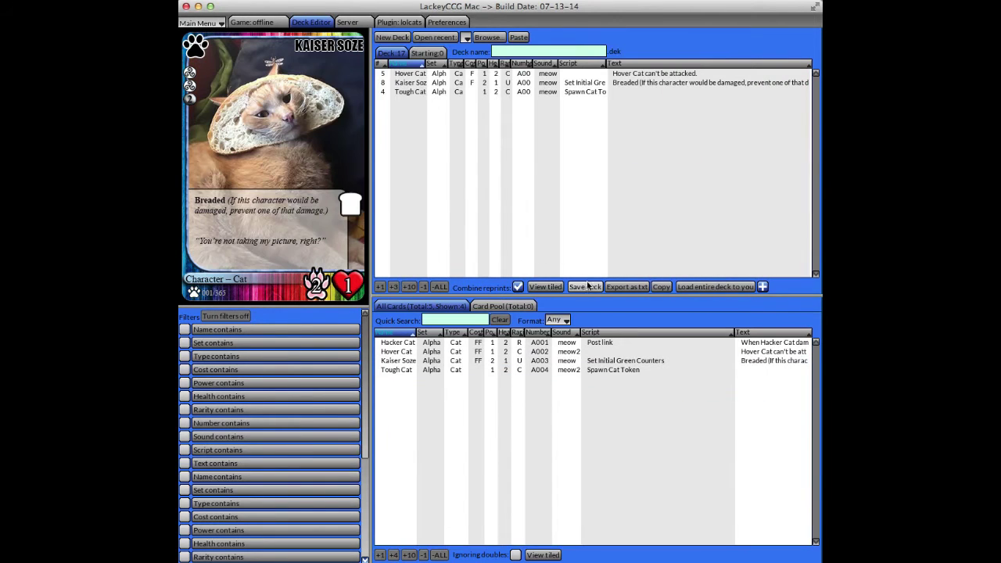
left_click(545, 286)
left_click(572, 202)
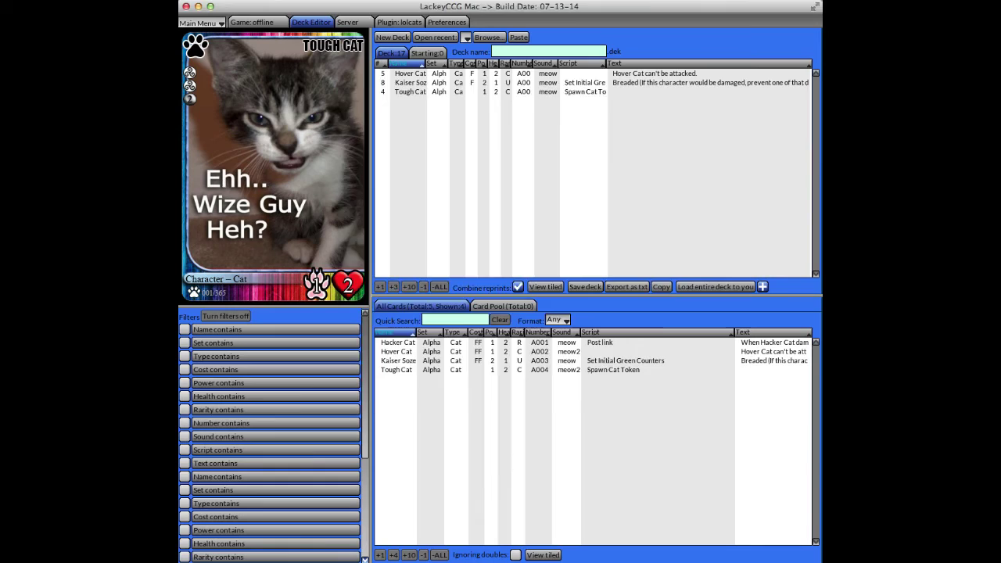
Step: Paste the deck list (8 Kaiser Soze, 4 Tough Cat, 5 Hover Cat) into a new TextEdit document
key("super+n")
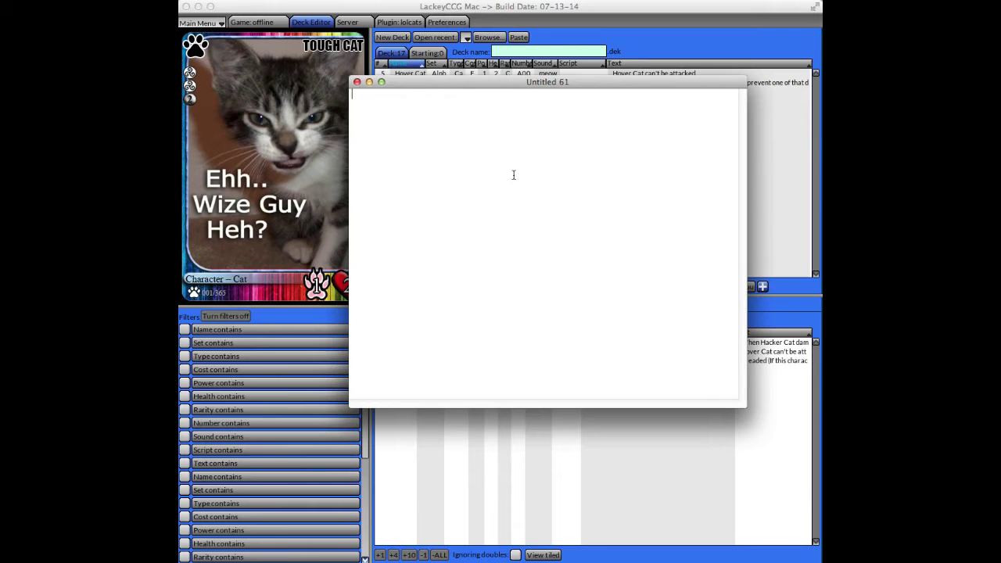
type("8\tKaiser Soze 4\tTough Cat 5\tHover Cat")
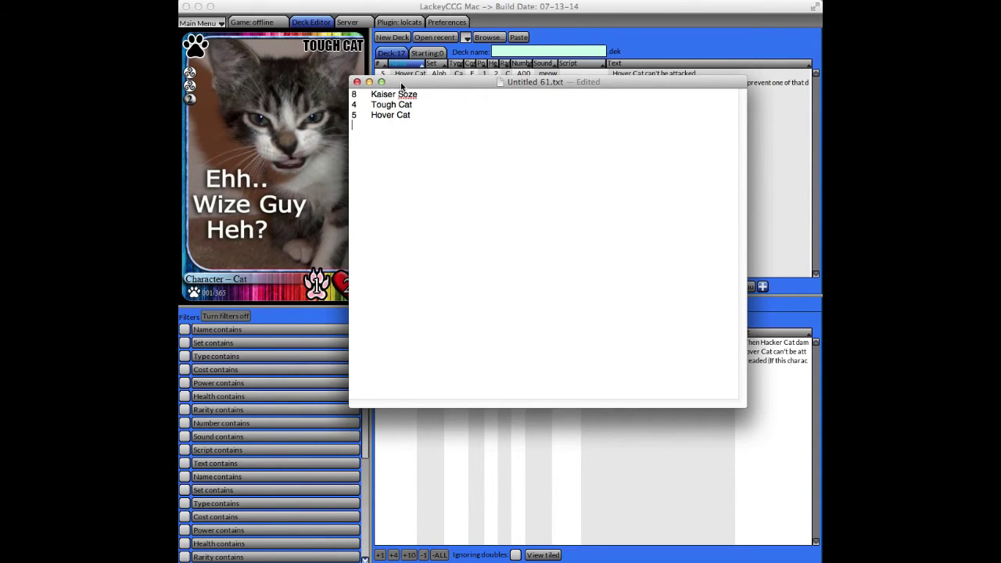
left_click_drag(422, 81, 637, 95)
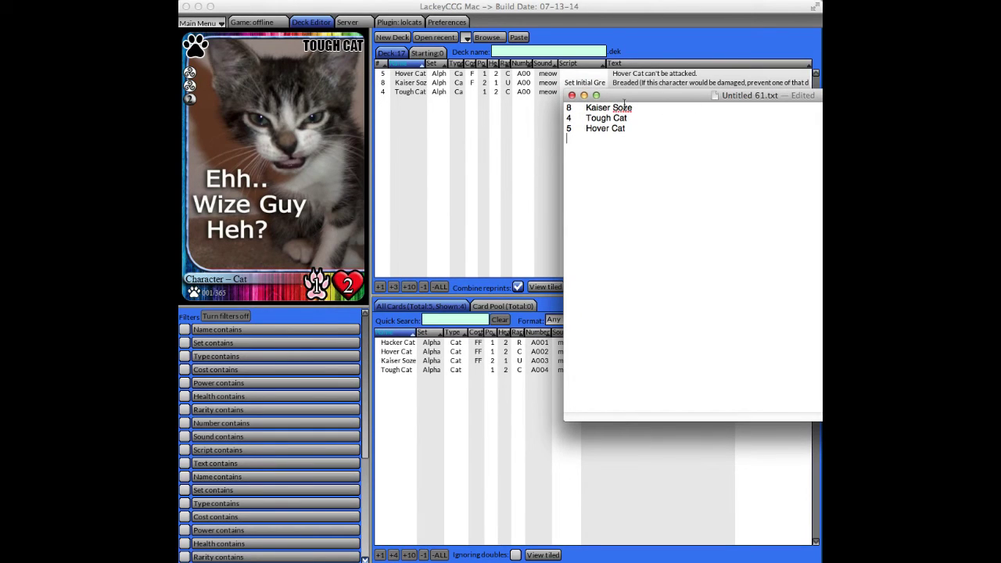
left_click(526, 207)
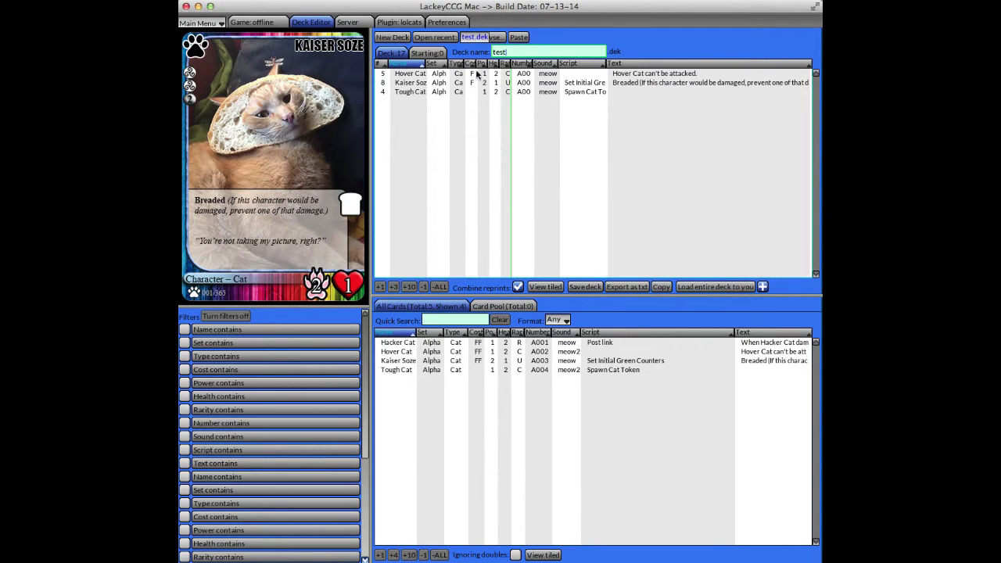
Step: Confirm test.dek appears in the saved deck files, then select the Hover Cat deck entry
left_click(495, 38)
left_click(396, 195)
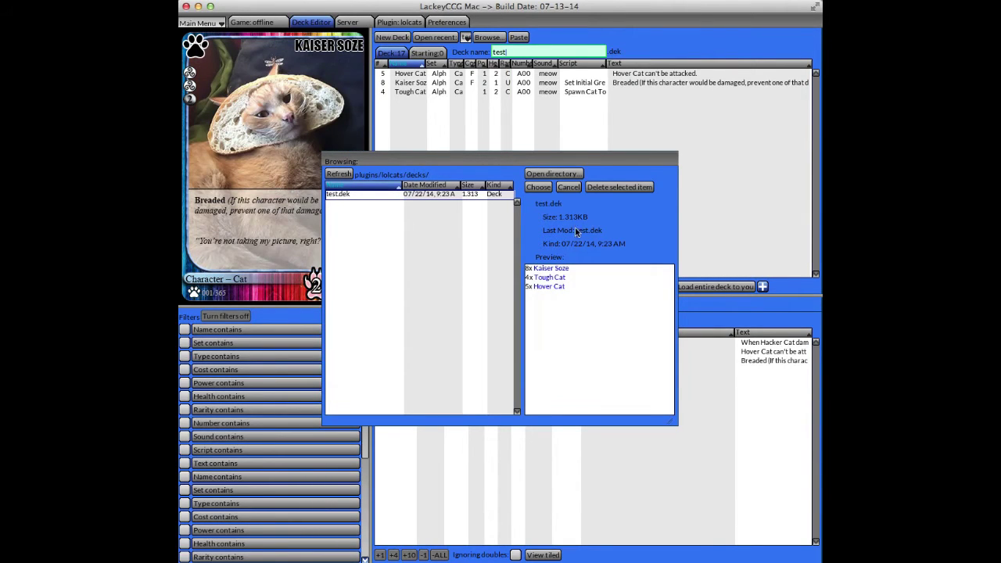
left_click(572, 190)
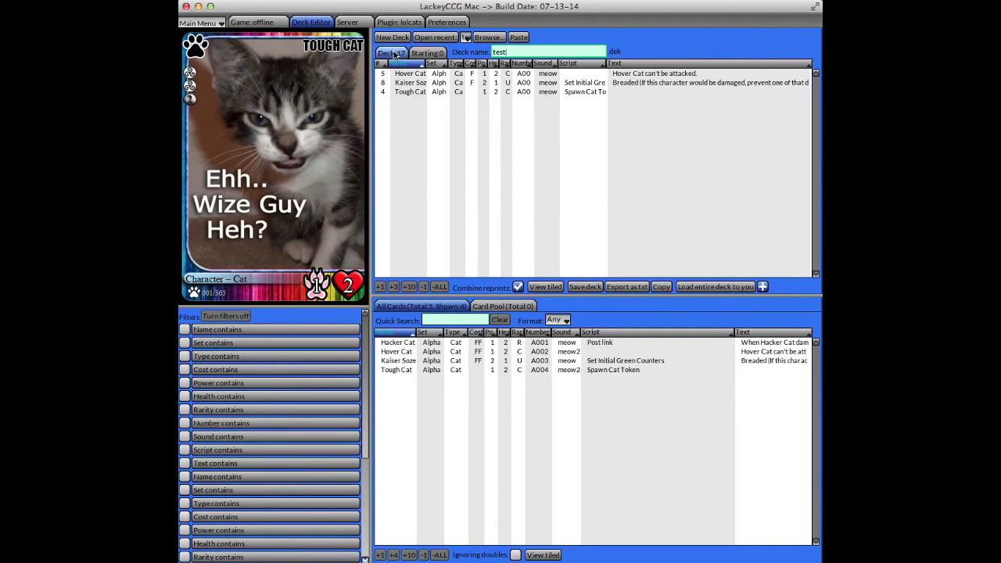
left_click(461, 73)
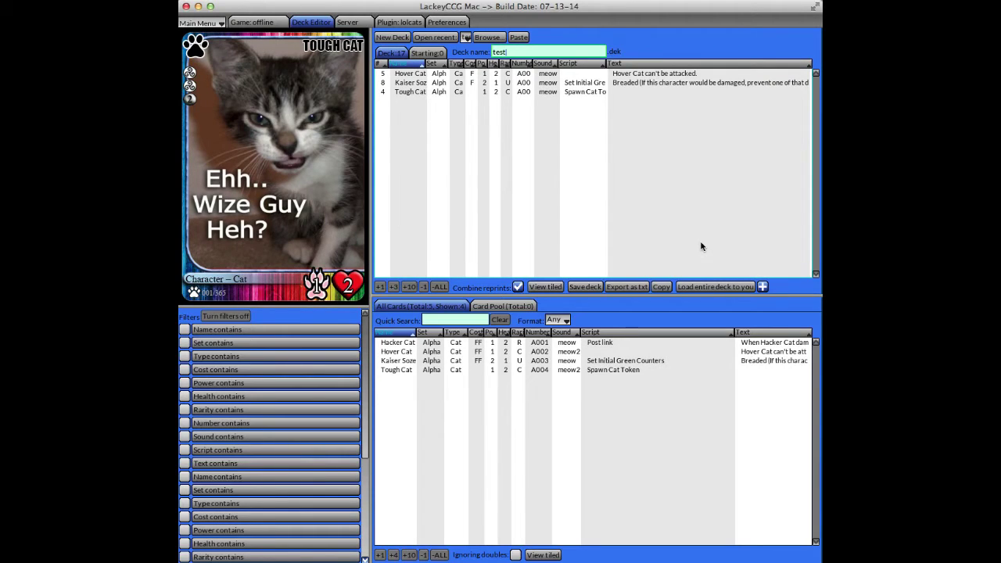
Step: Load the whole test deck to the table, check the 17-card Deck pile, and return to the editor
left_click(710, 289)
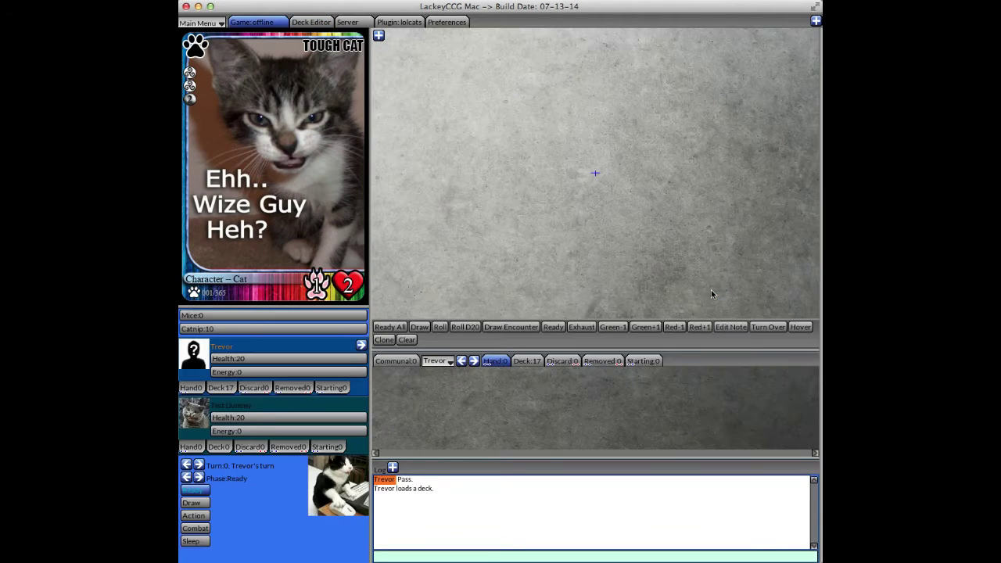
left_click(527, 361)
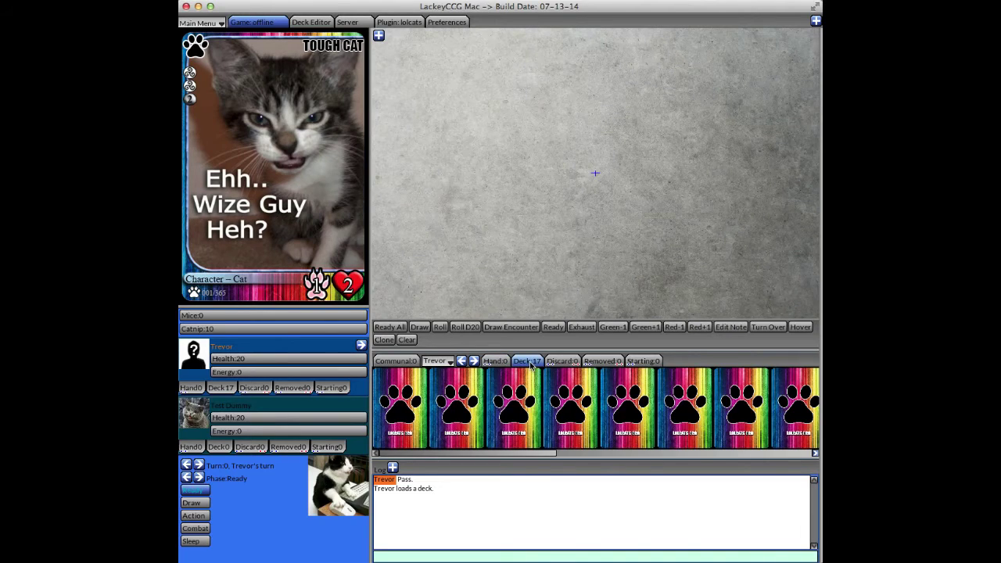
left_click(496, 362)
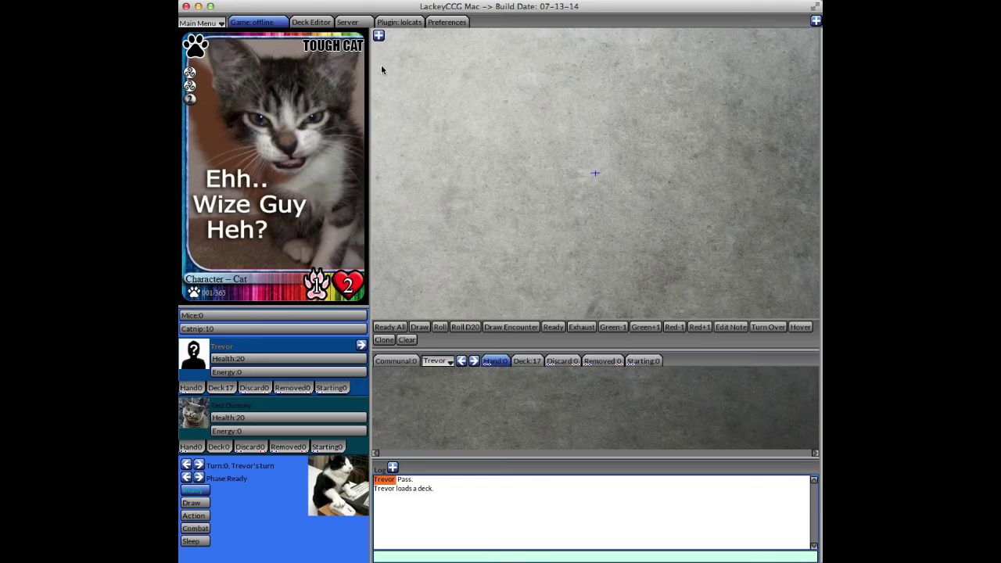
left_click(310, 22)
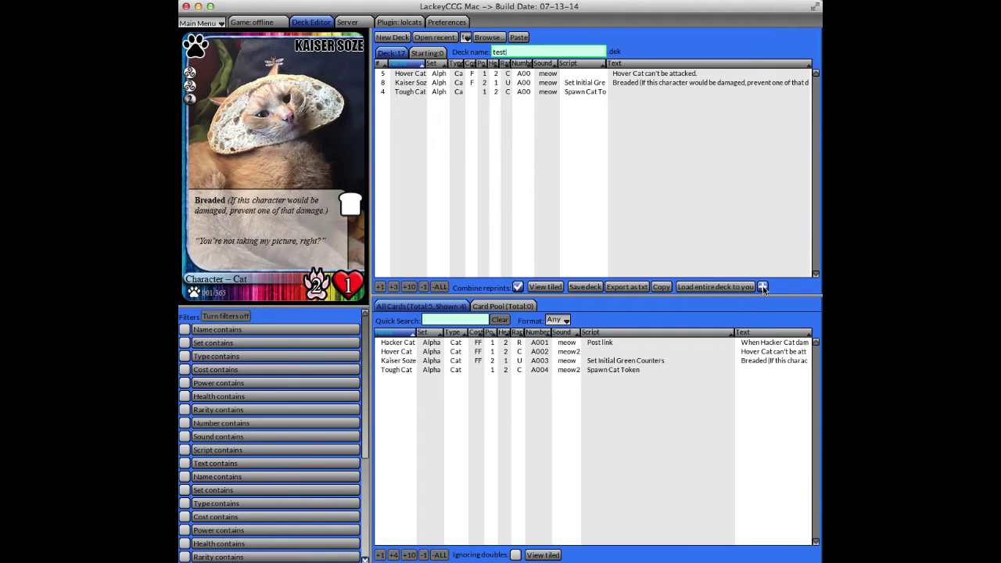
left_click(762, 286)
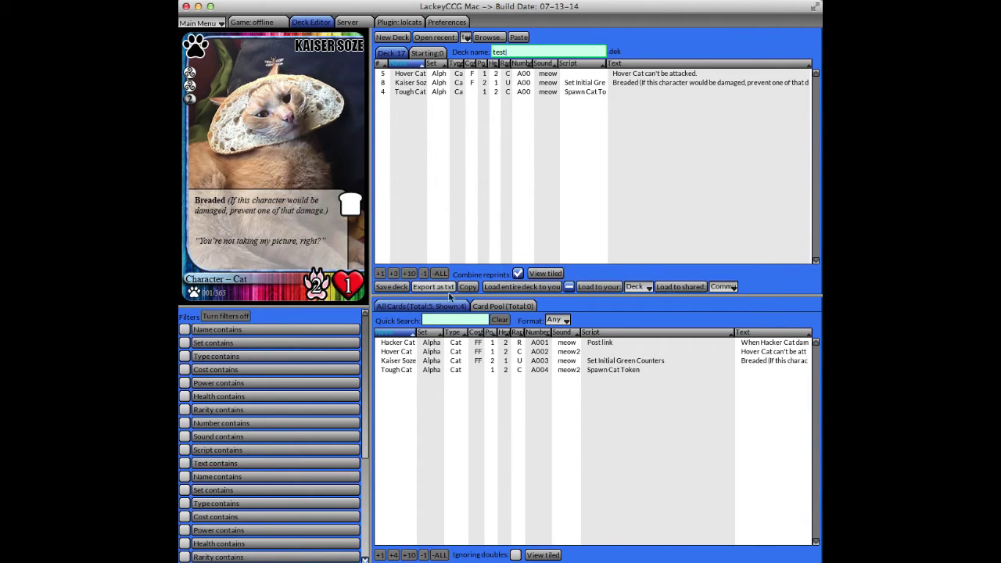
left_click(568, 287)
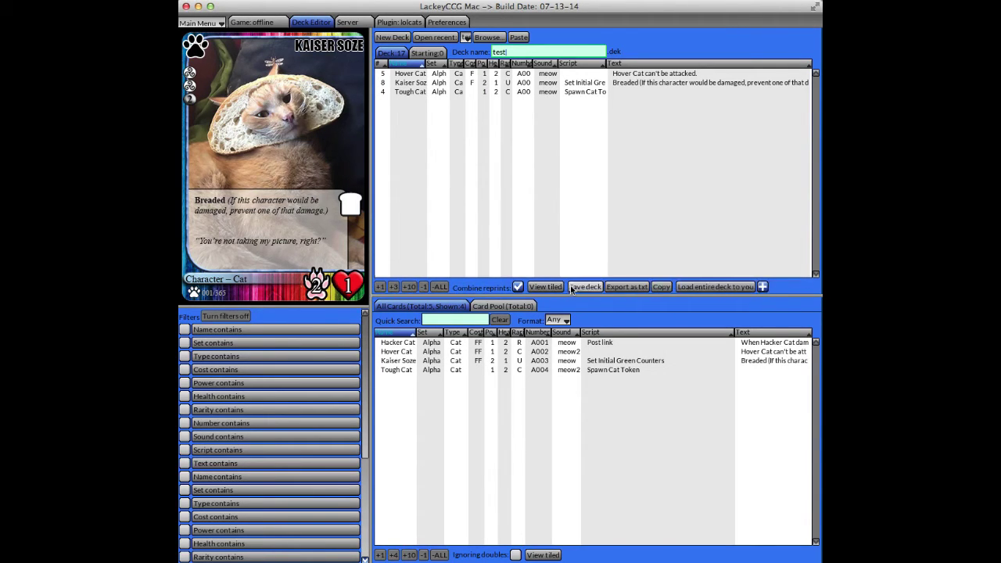
left_click(763, 286)
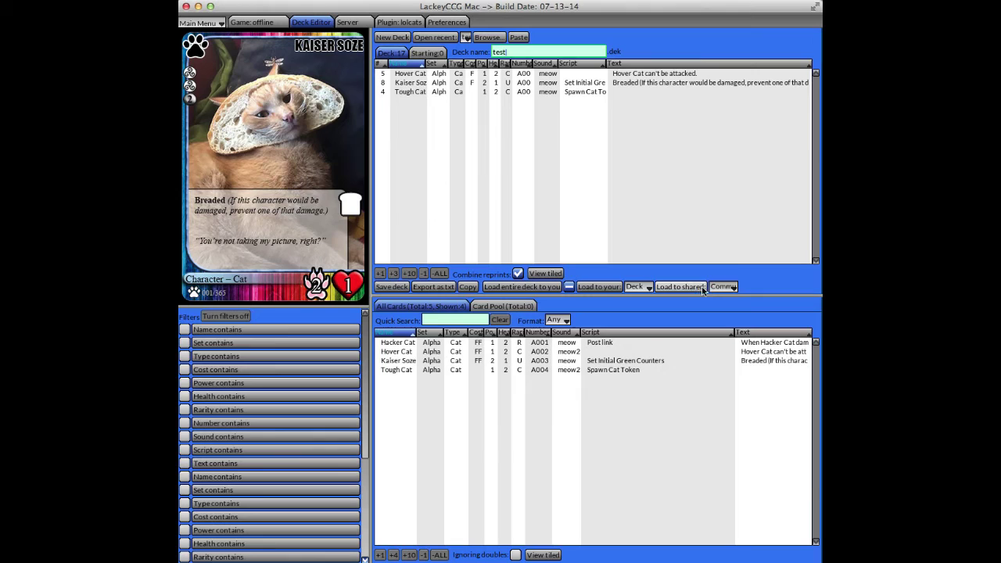
left_click(569, 287)
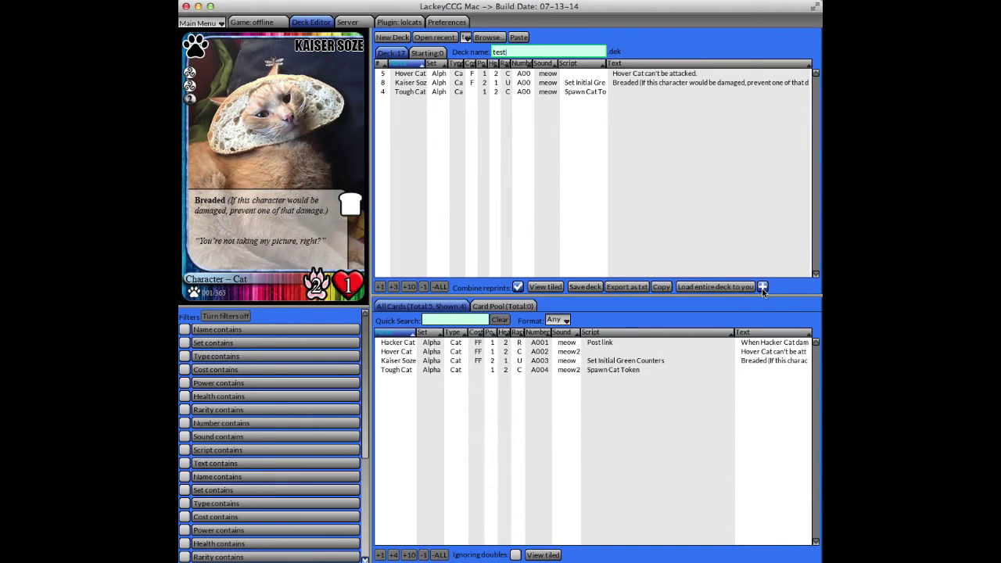
left_click(784, 250)
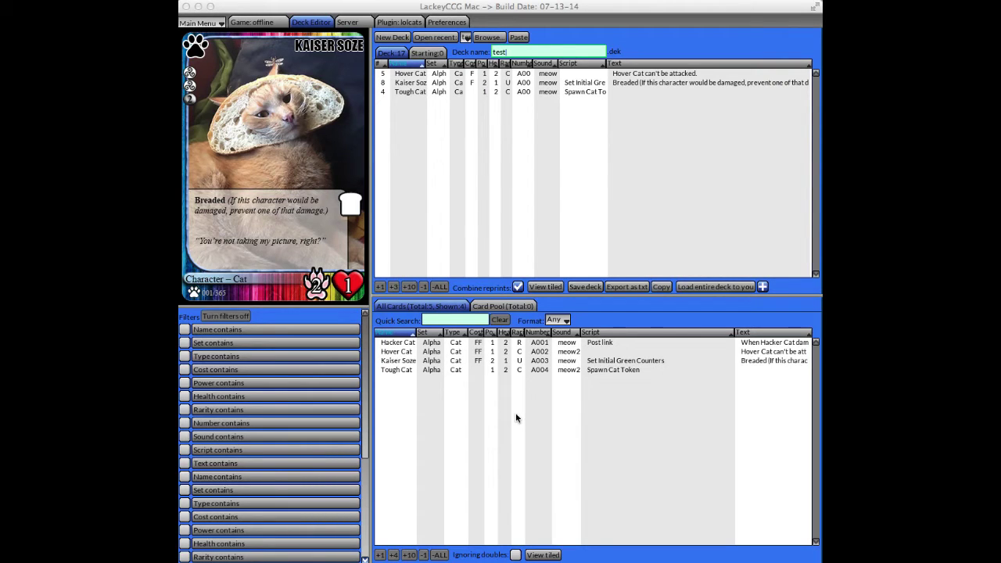
Step: Try a quick search and the Block 1 format filter, then reset Format to Any
left_click(437, 320)
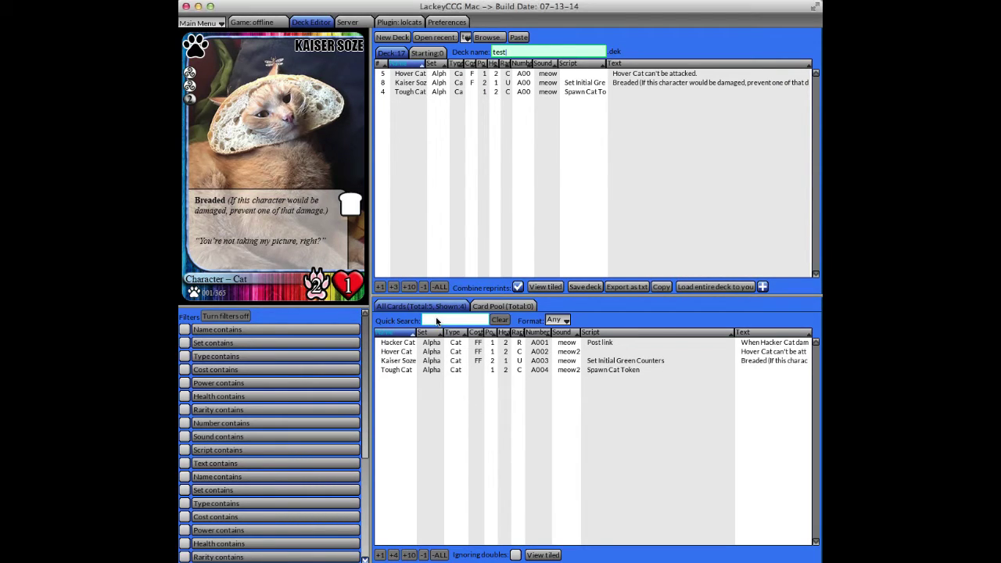
left_click(431, 322)
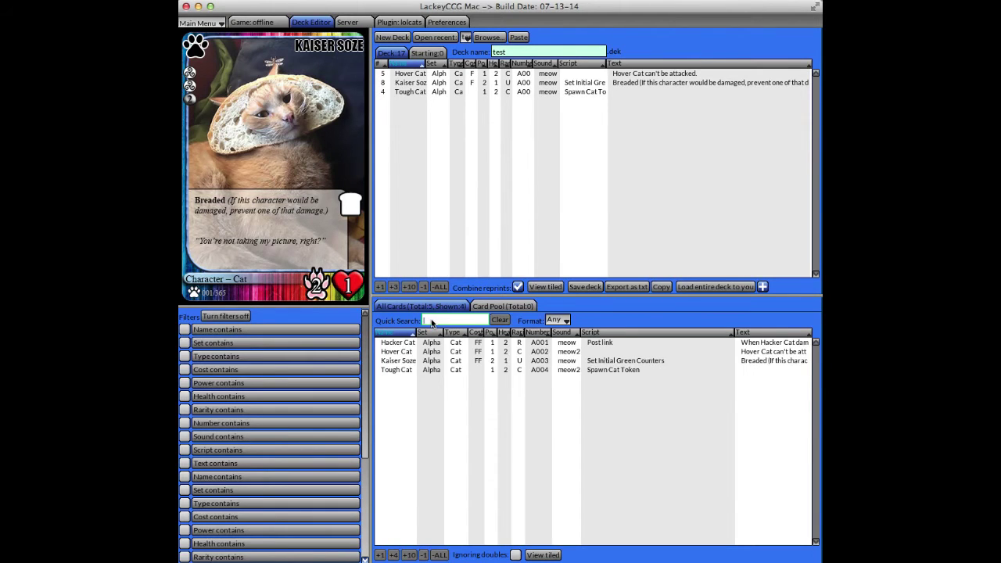
type("ha")
key("BackSpace")
key("BackSpace")
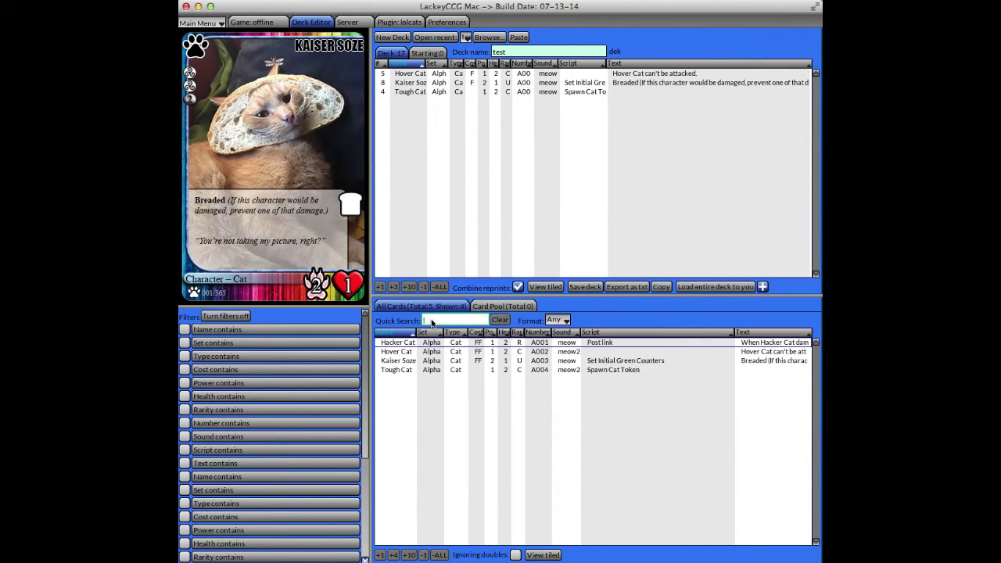
left_click(566, 321)
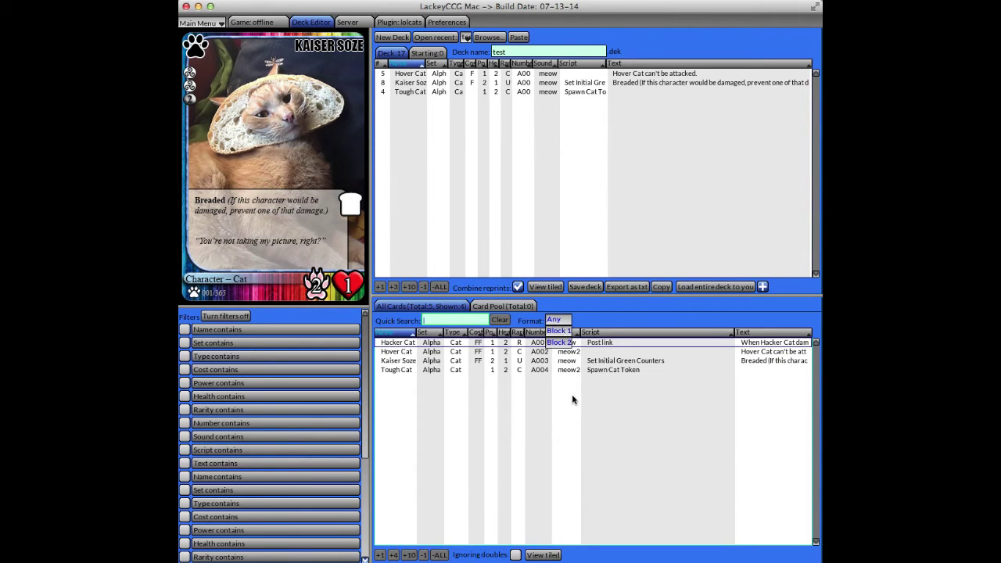
left_click(558, 333)
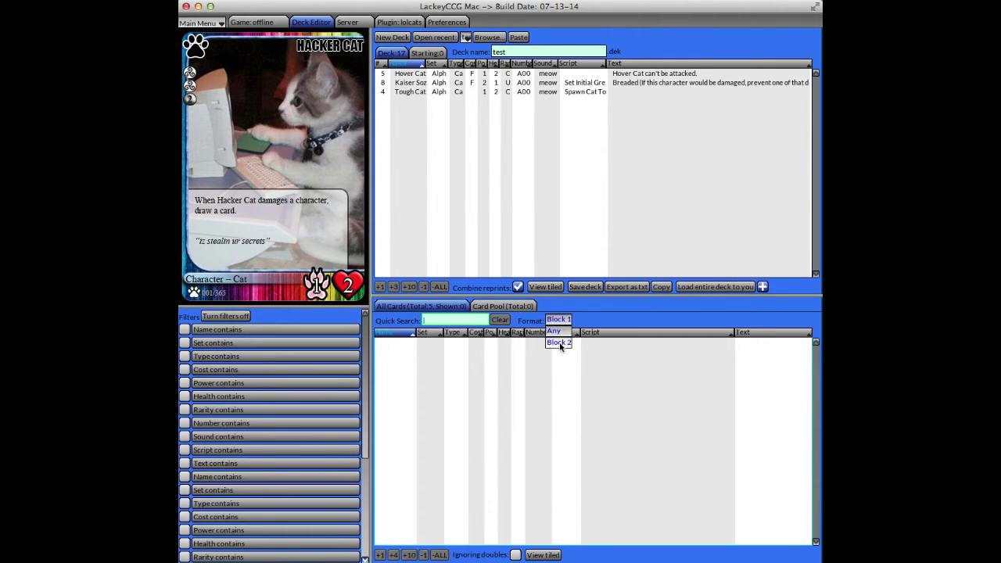
left_click(557, 319)
left_click(572, 387)
left_click(558, 320)
left_click(559, 345)
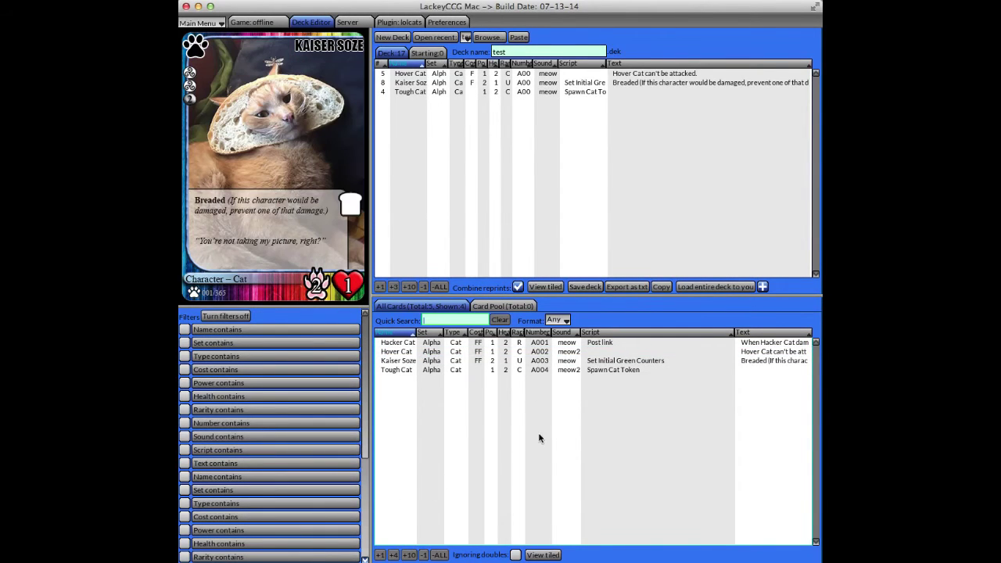
Step: Add eleven more Tough Cats to the deck with +1 and +10
left_click(425, 361)
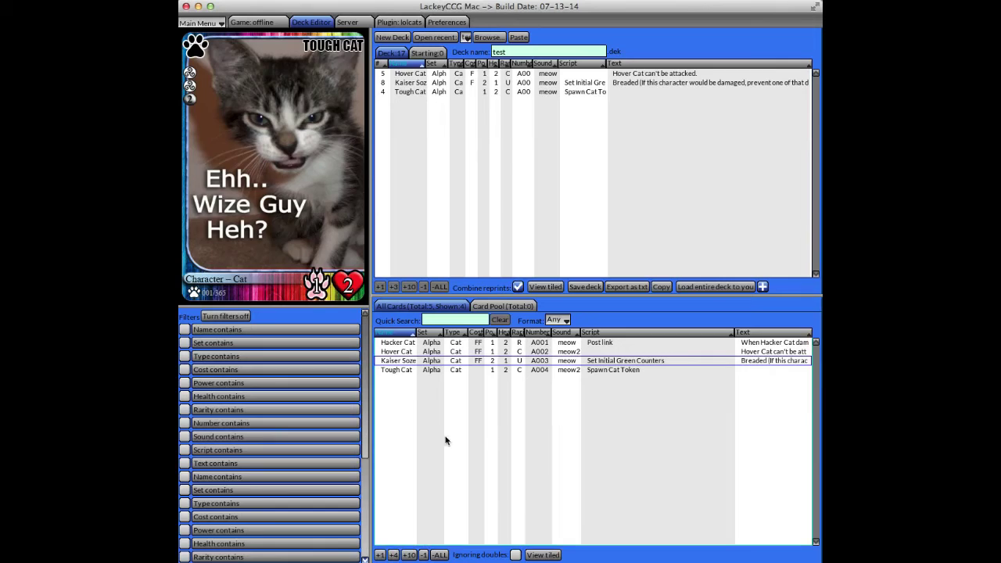
left_click(403, 370)
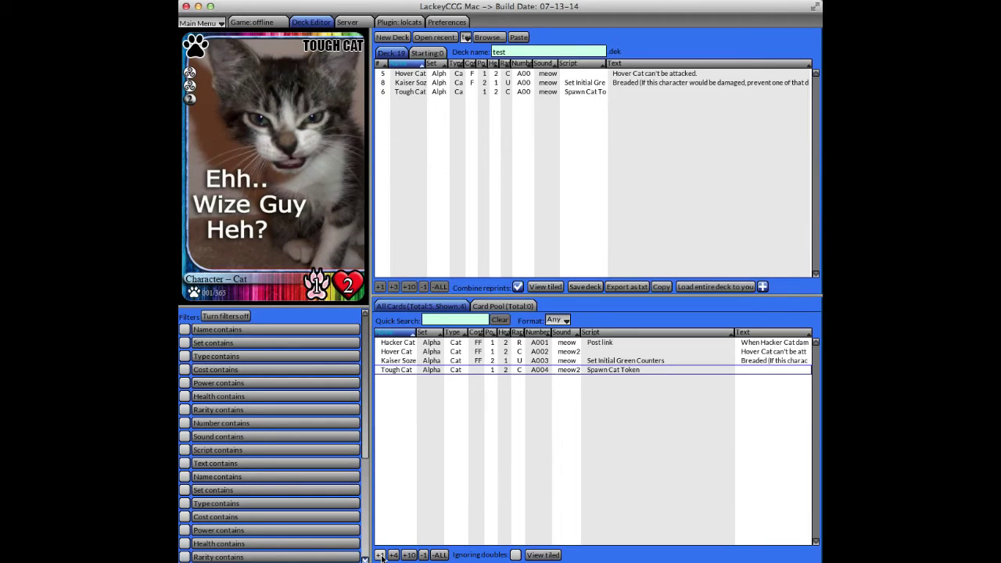
left_click(381, 556)
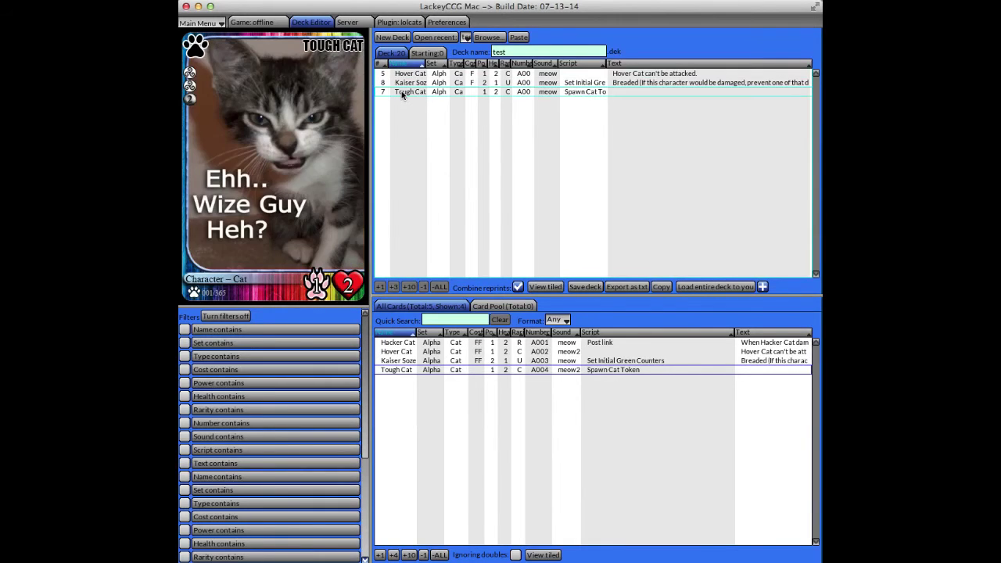
left_click(410, 554)
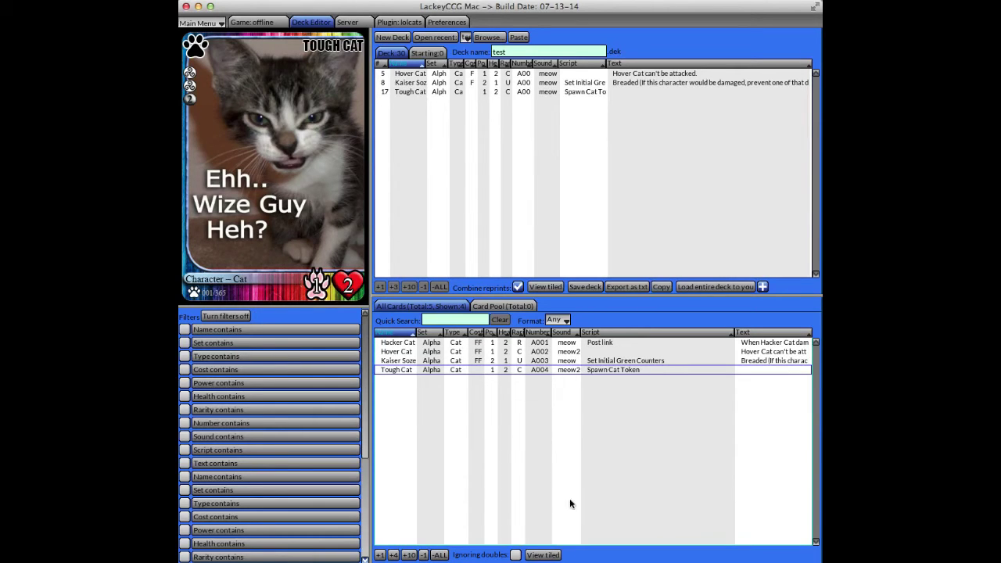
left_click(543, 554)
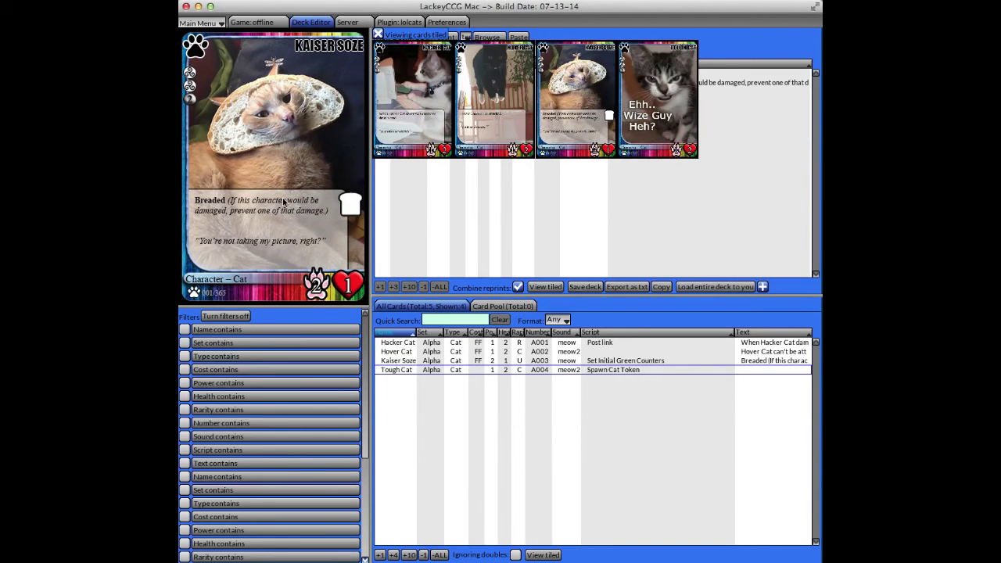
scroll(587, 214, "up", 2)
scroll(597, 263, "up", 1)
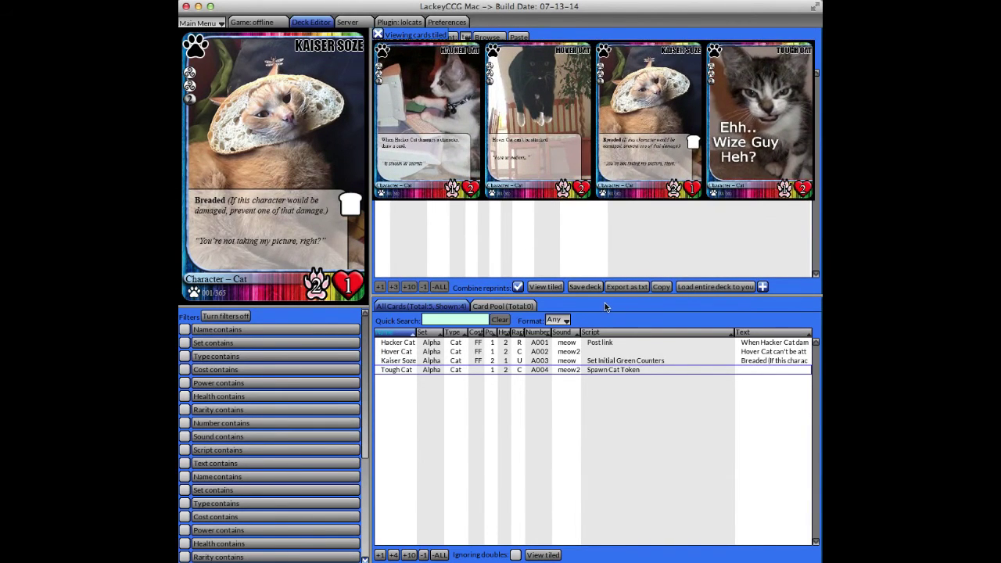
scroll(599, 273, "down", 2)
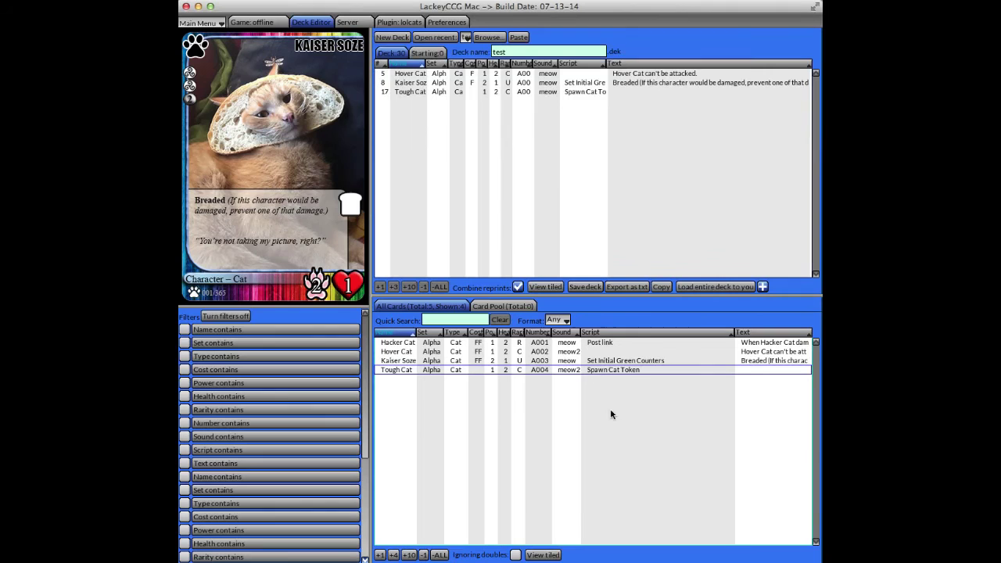
left_click(616, 468)
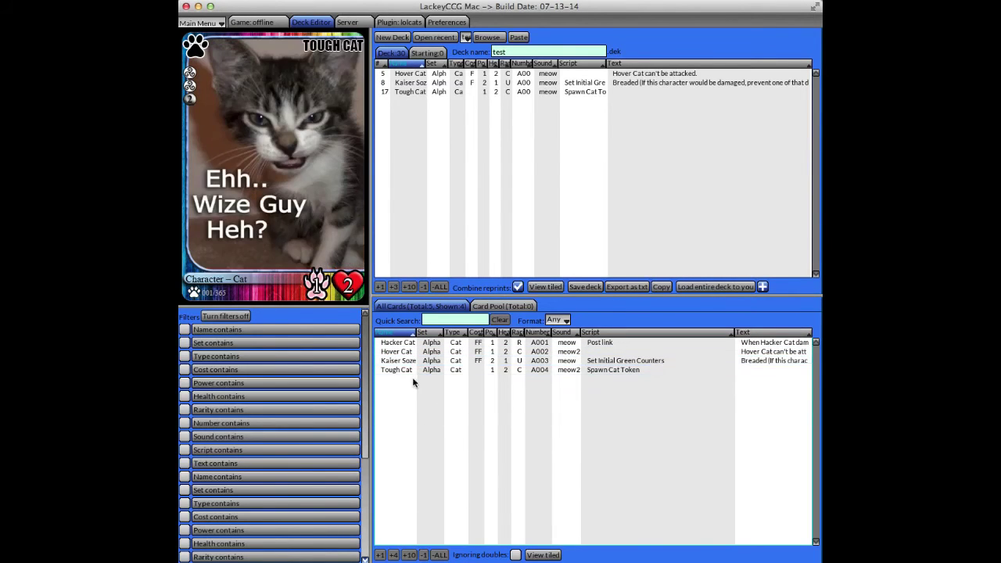
Step: Drag one Kaiser Soze and more Tough Cat copies from All Cards into the deck list
left_click_drag(406, 361, 442, 164)
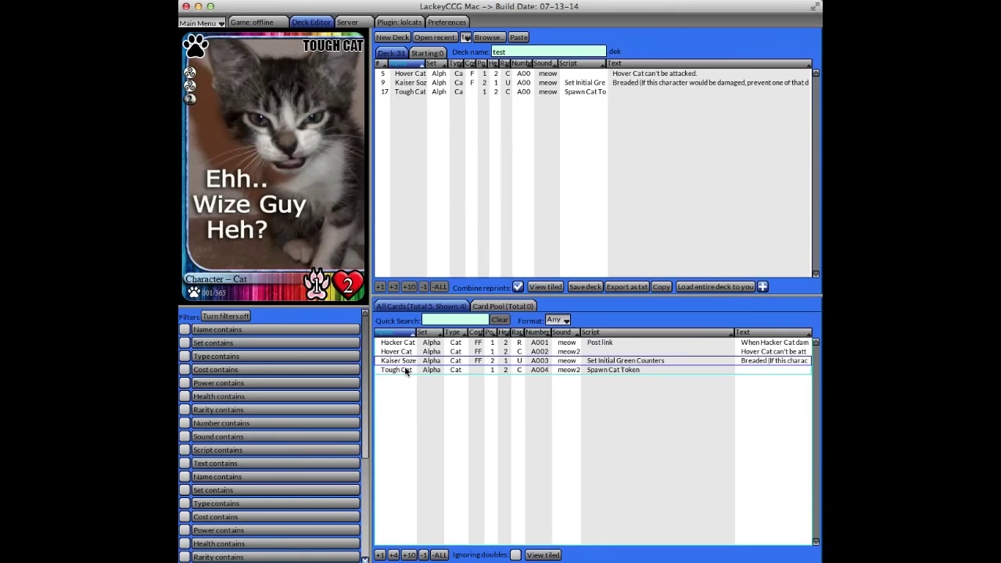
left_click_drag(399, 369, 437, 202)
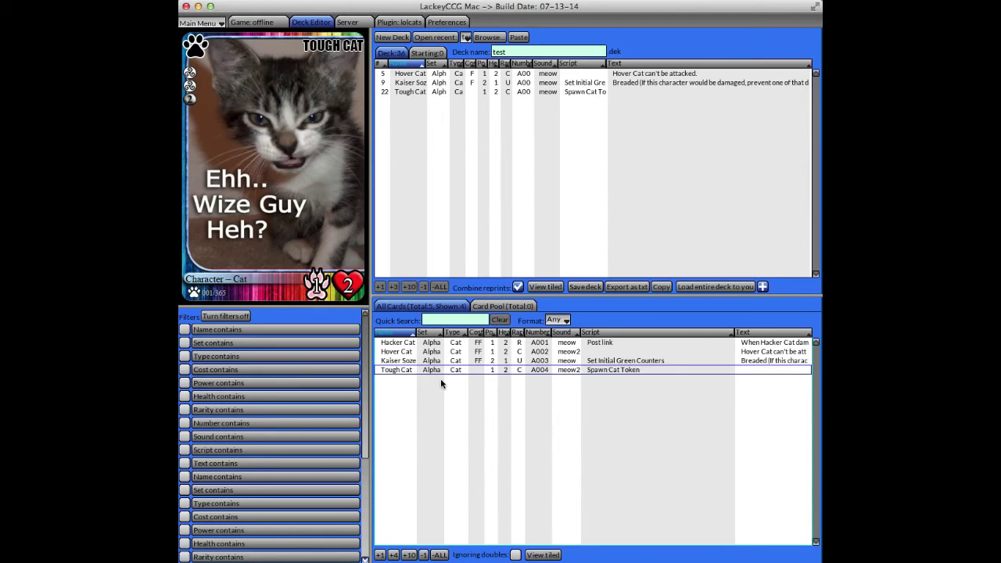
Step: Switch to the Card Pool view and create a new empty card pool
left_click(511, 307)
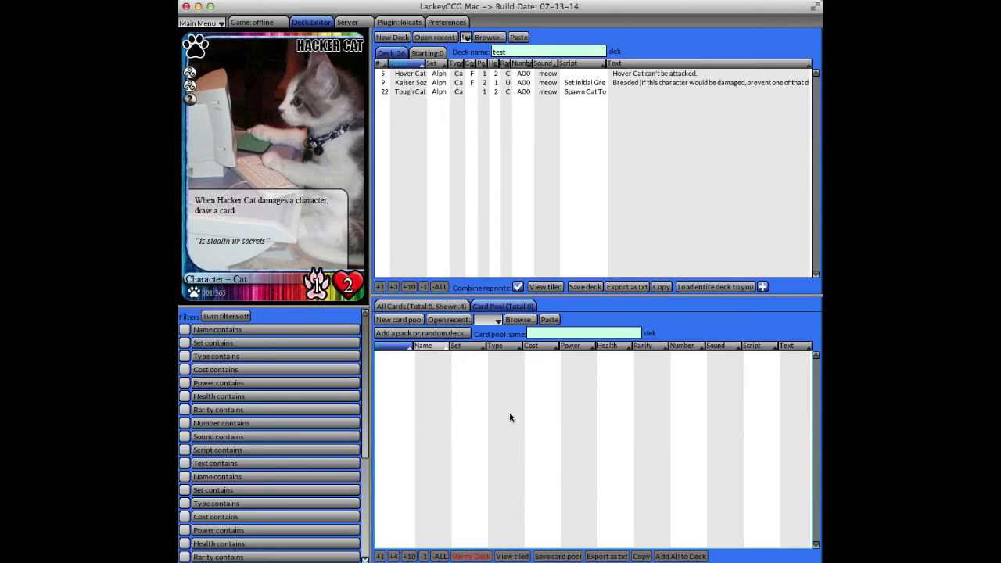
left_click(402, 321)
Step: Add one Random Pack to the card pool and display its four cards tiled
left_click(400, 333)
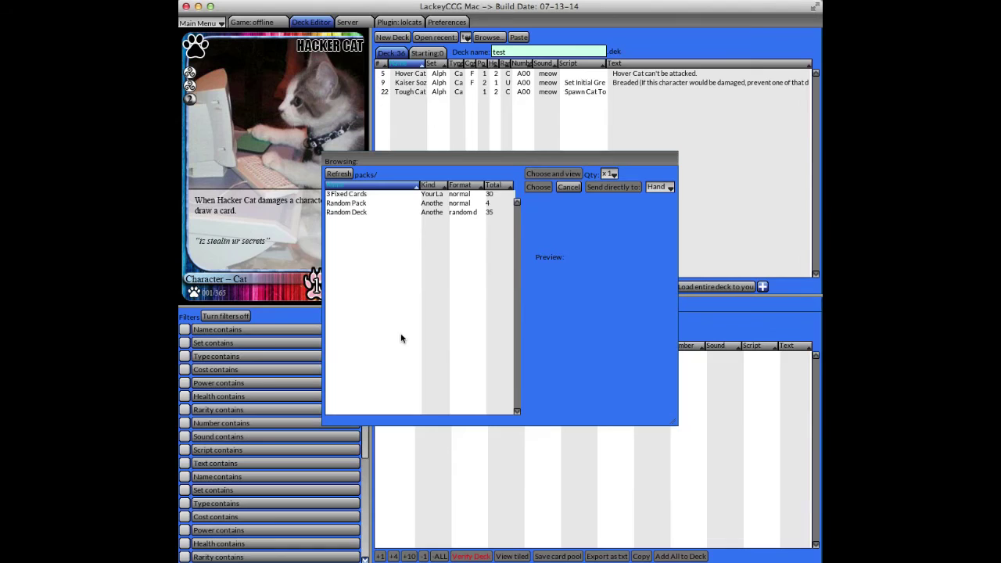
left_click(367, 205)
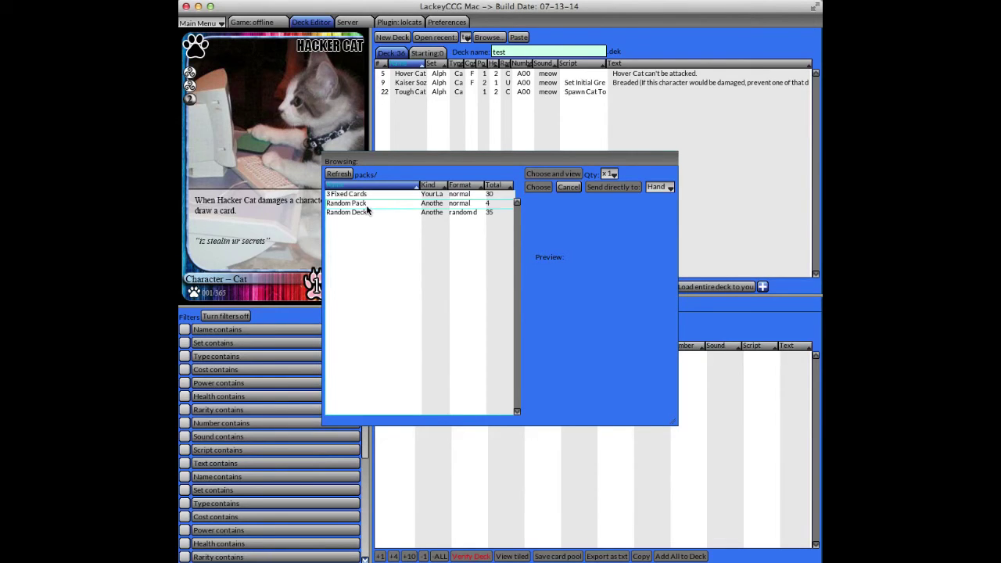
left_click(542, 190)
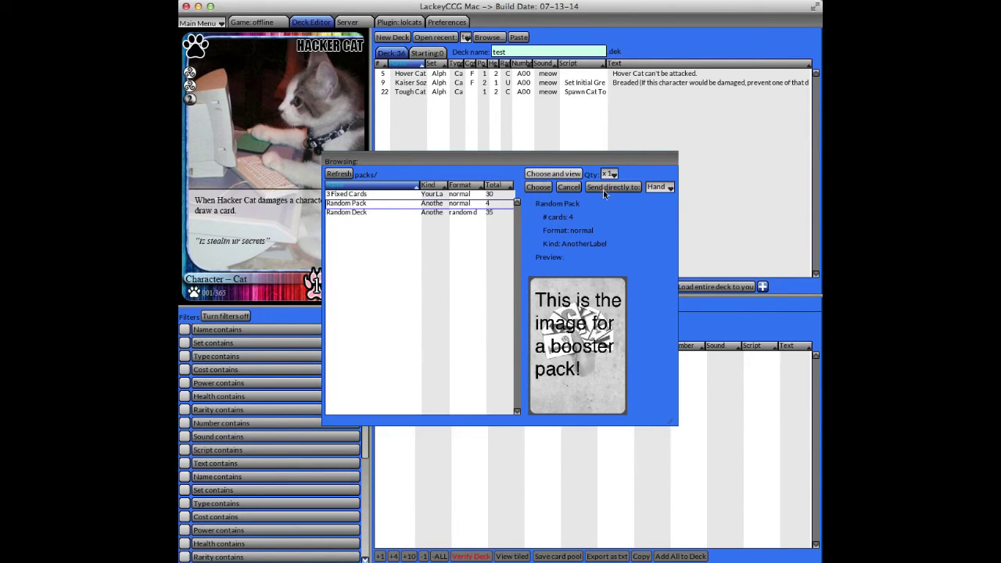
left_click(665, 188)
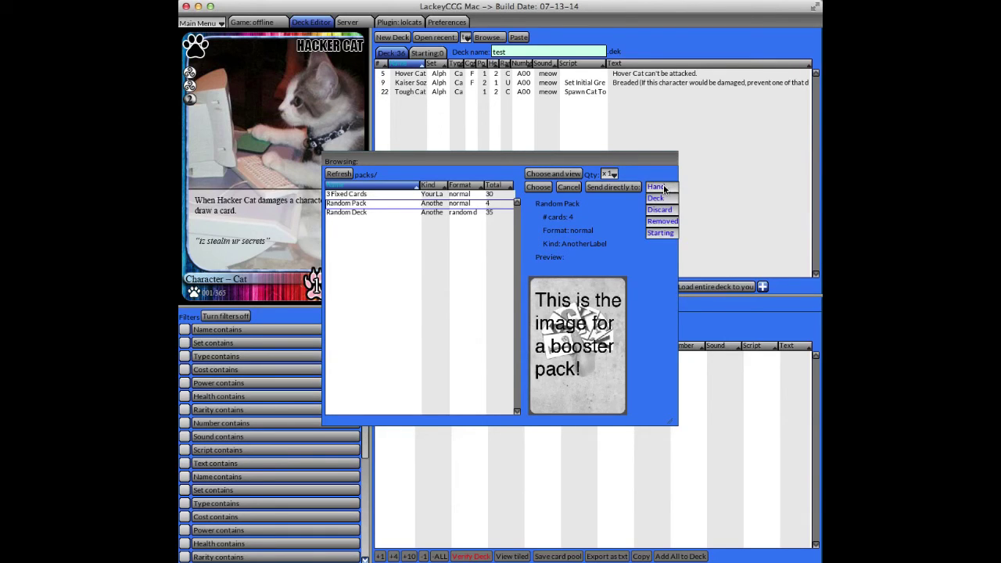
left_click(661, 187)
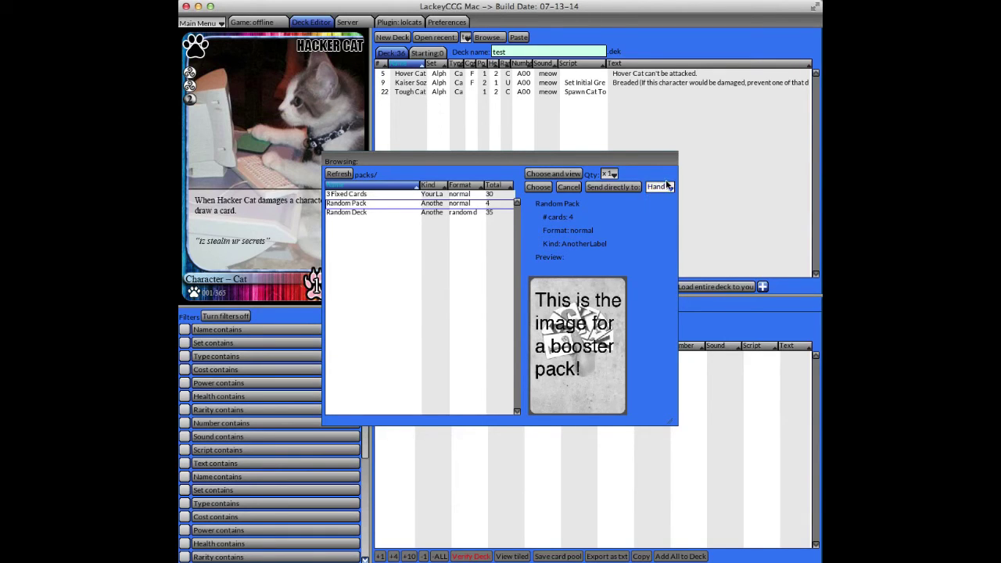
left_click(537, 188)
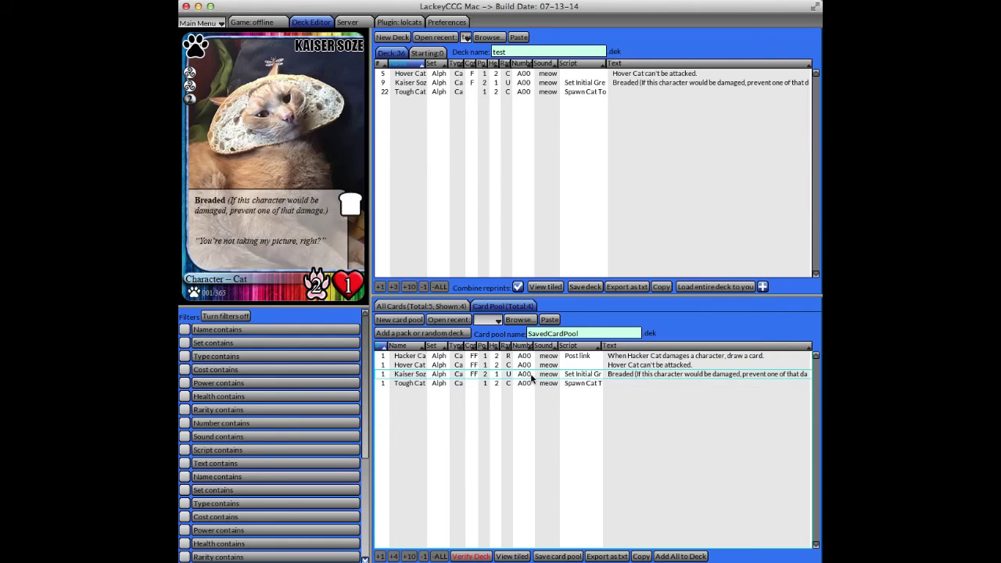
left_click(575, 426)
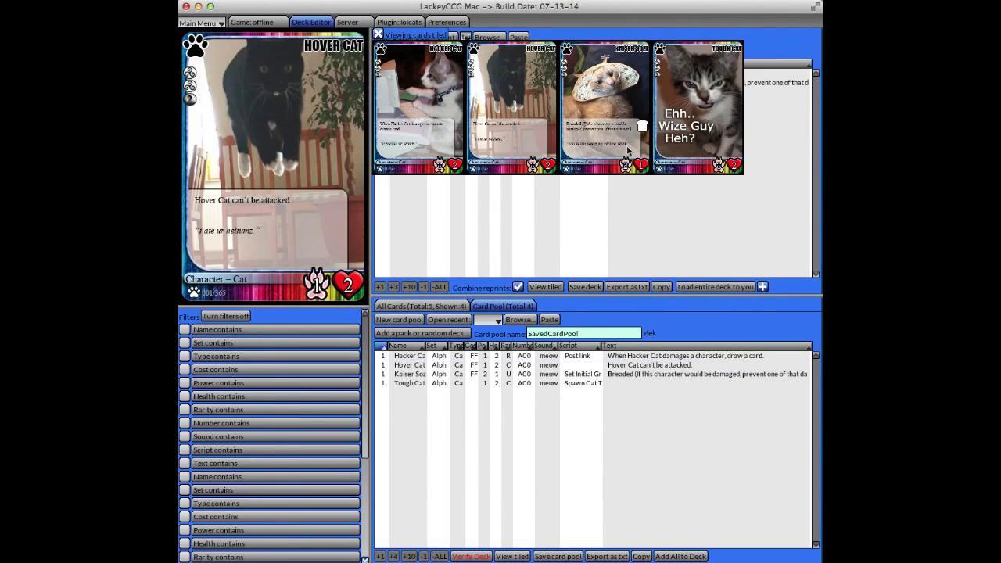
Step: Start a fresh card pool with six Random Packs (Qty x6) and view the resulting cards
left_click(694, 188)
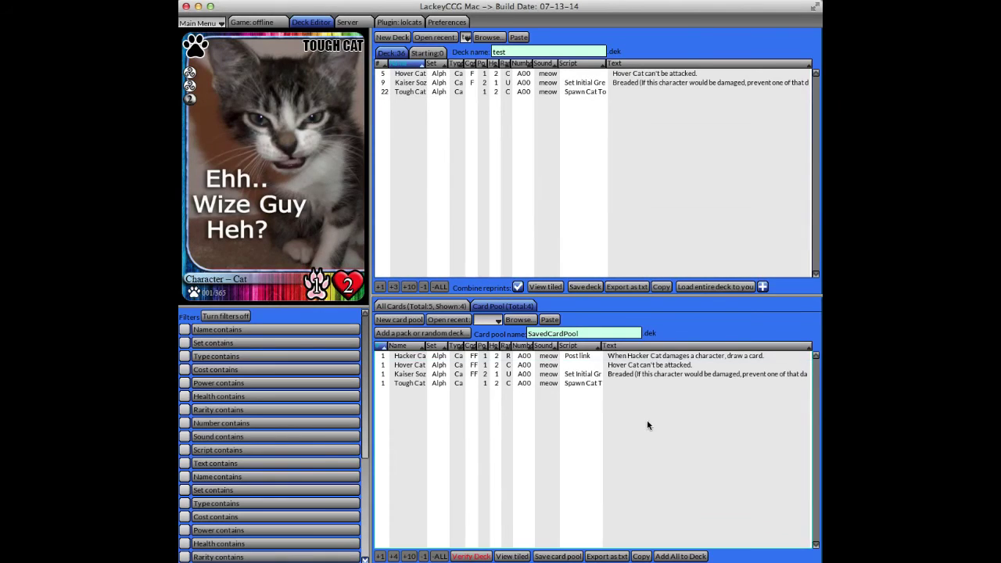
left_click(386, 322)
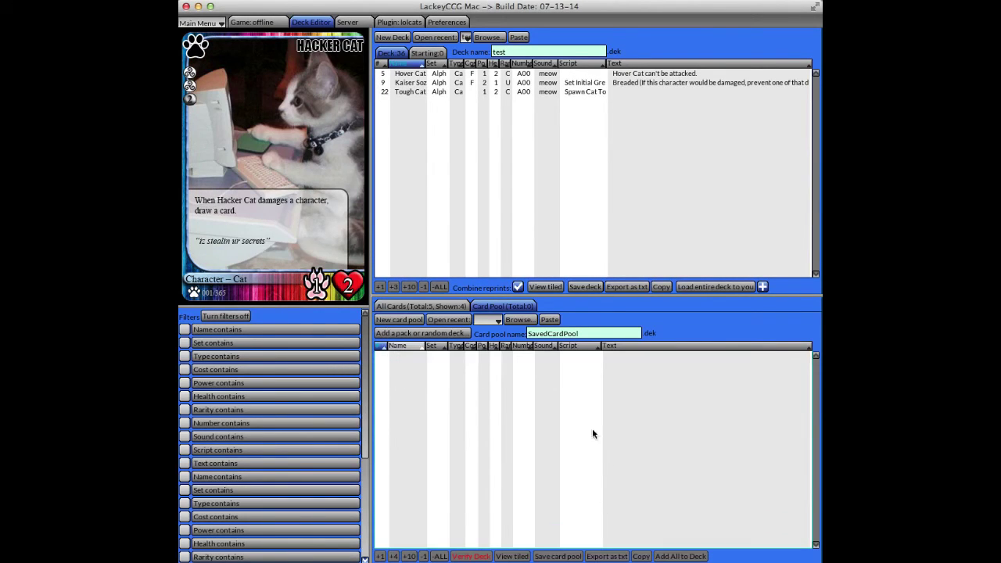
left_click(425, 333)
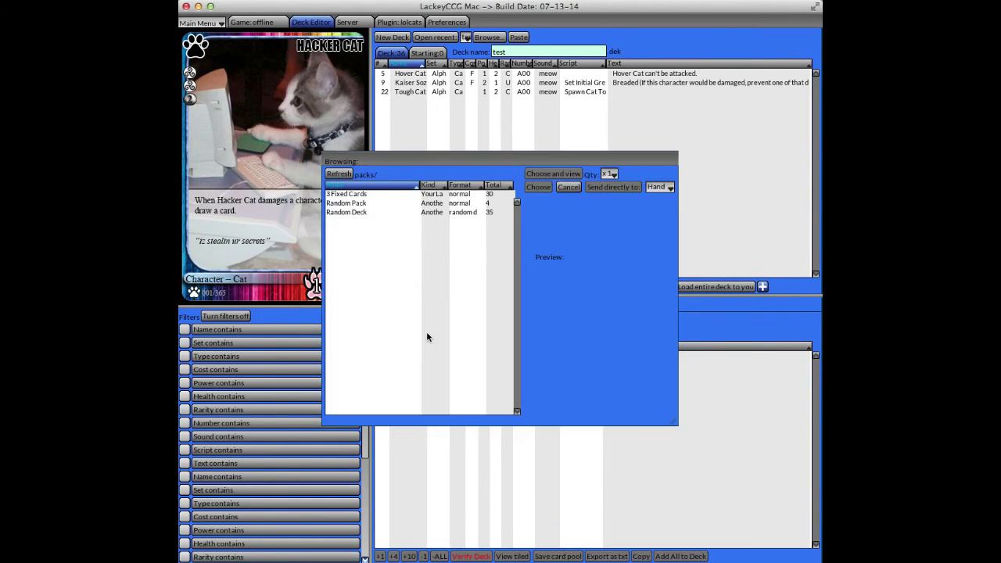
left_click(363, 216)
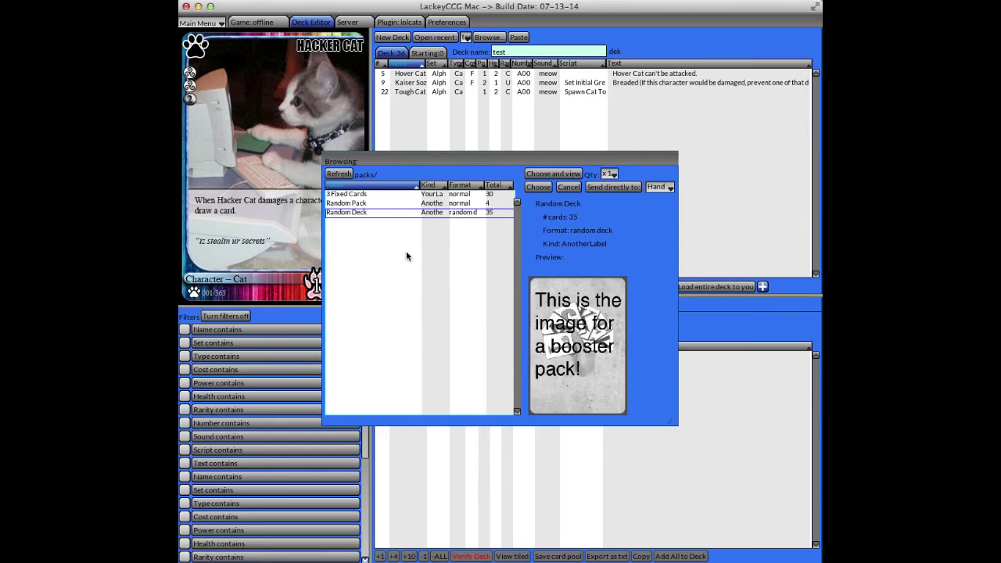
left_click(402, 202)
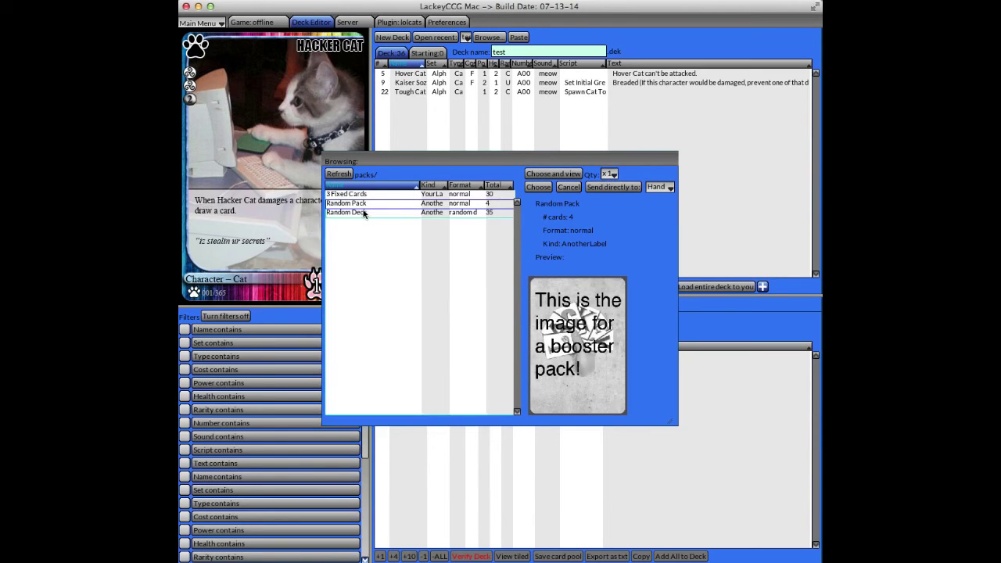
left_click(609, 173)
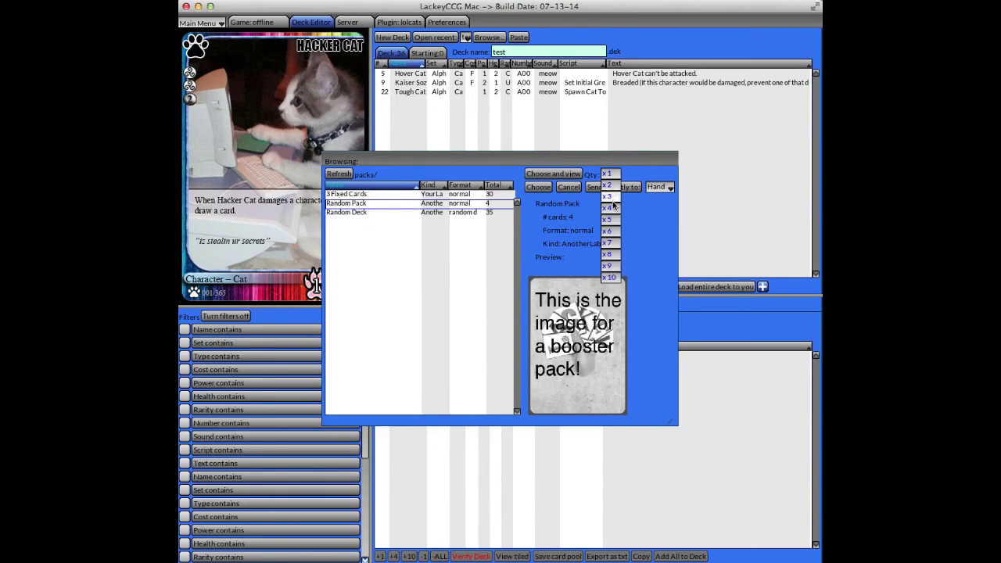
left_click(609, 230)
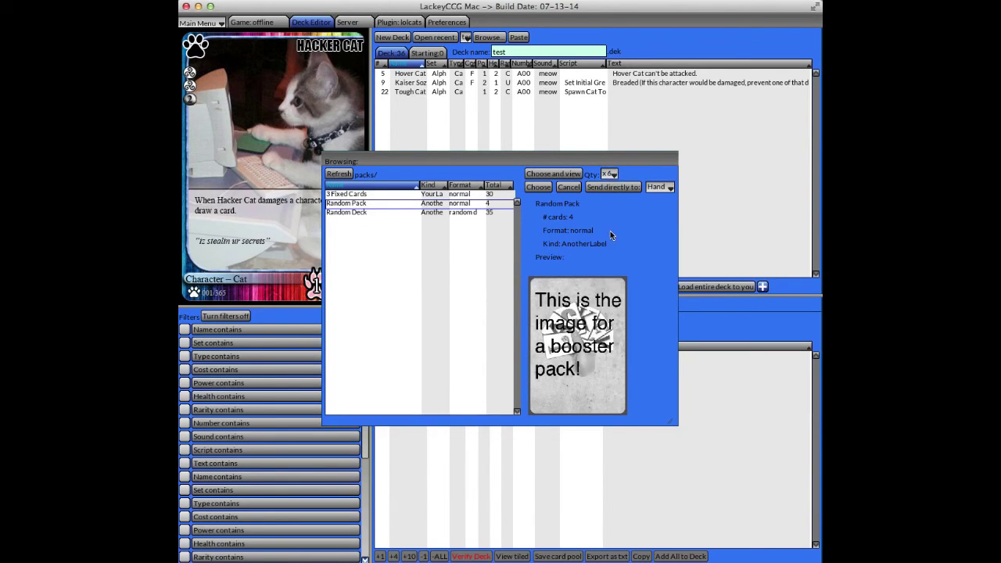
left_click(550, 174)
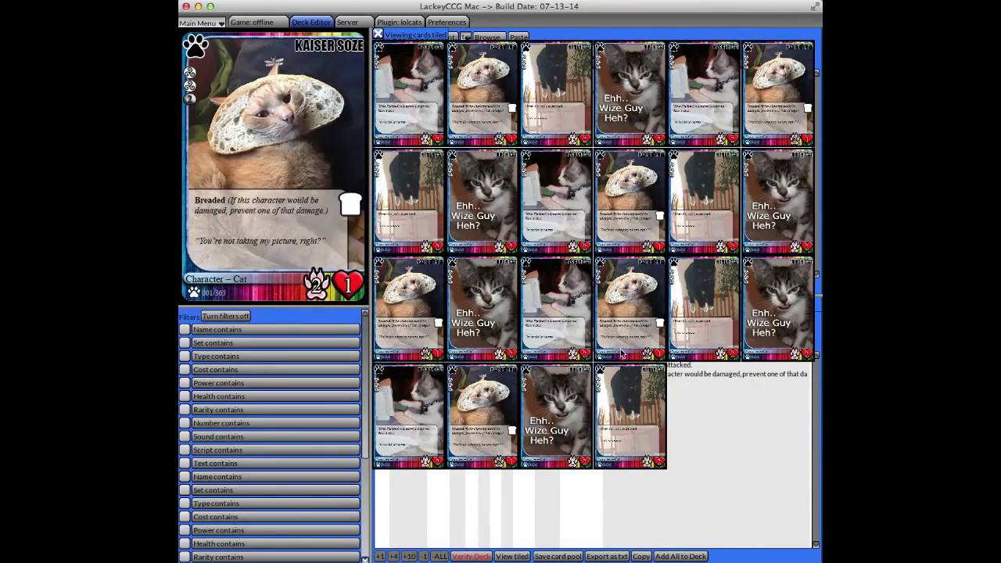
Step: Test dragging the six Tough Cat cards into the deck and back out again
left_click(630, 208)
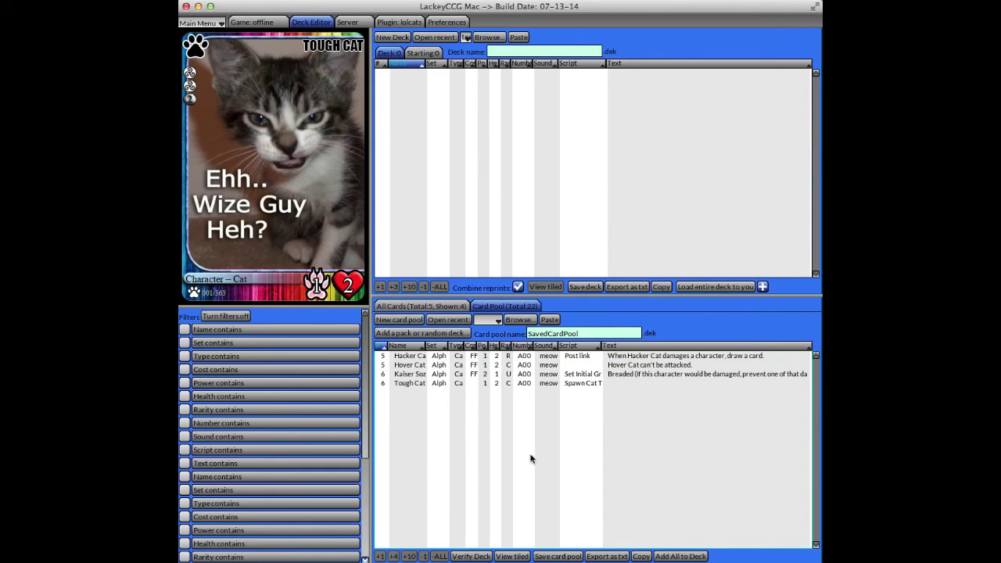
left_click_drag(435, 383, 468, 196)
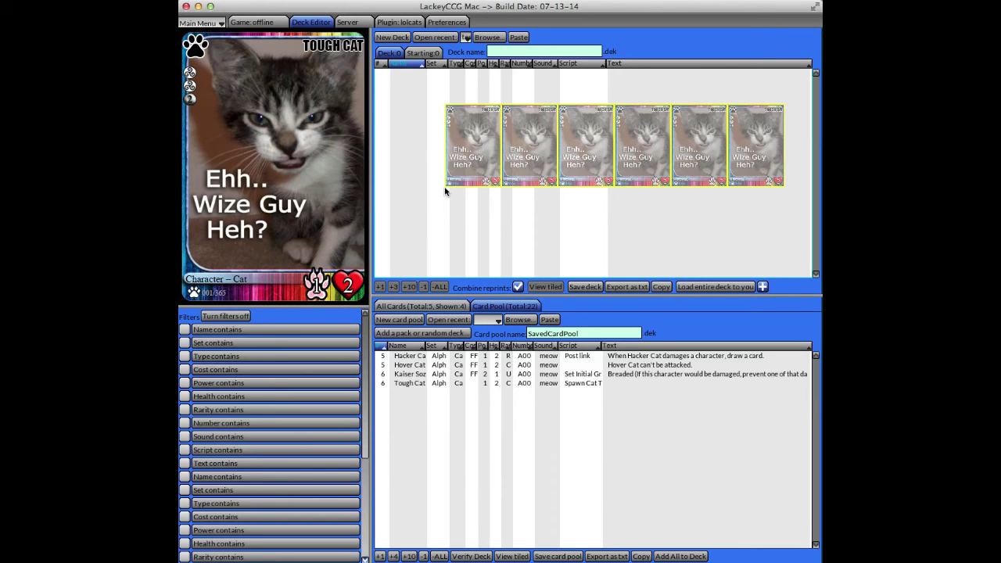
left_click_drag(444, 186, 447, 420)
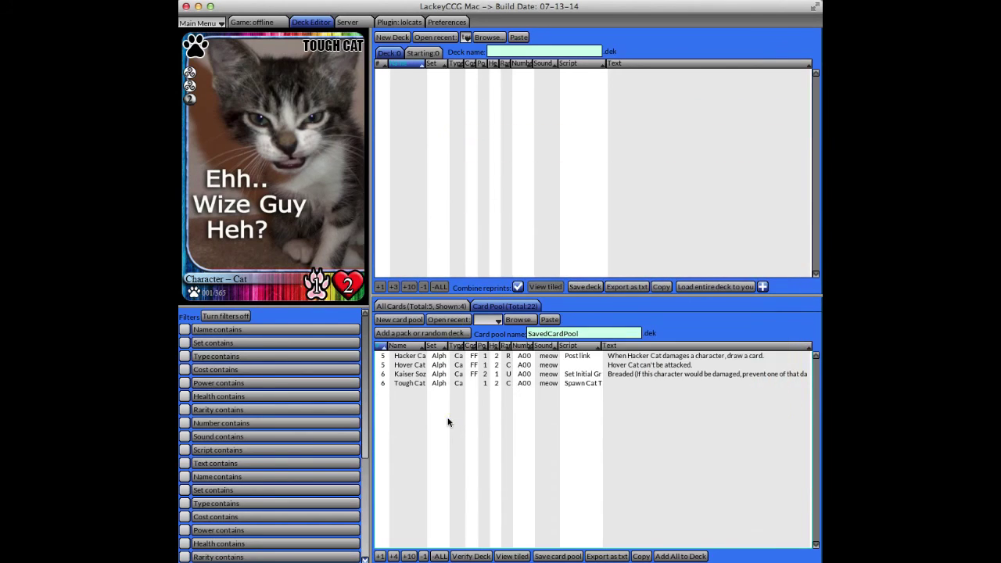
left_click_drag(433, 374, 461, 426)
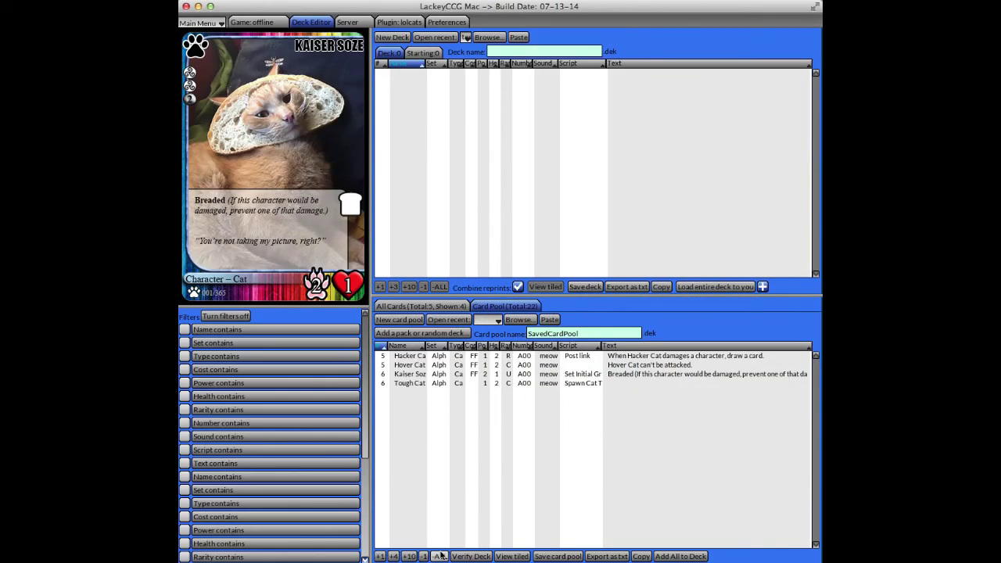
left_click_drag(426, 377, 427, 387)
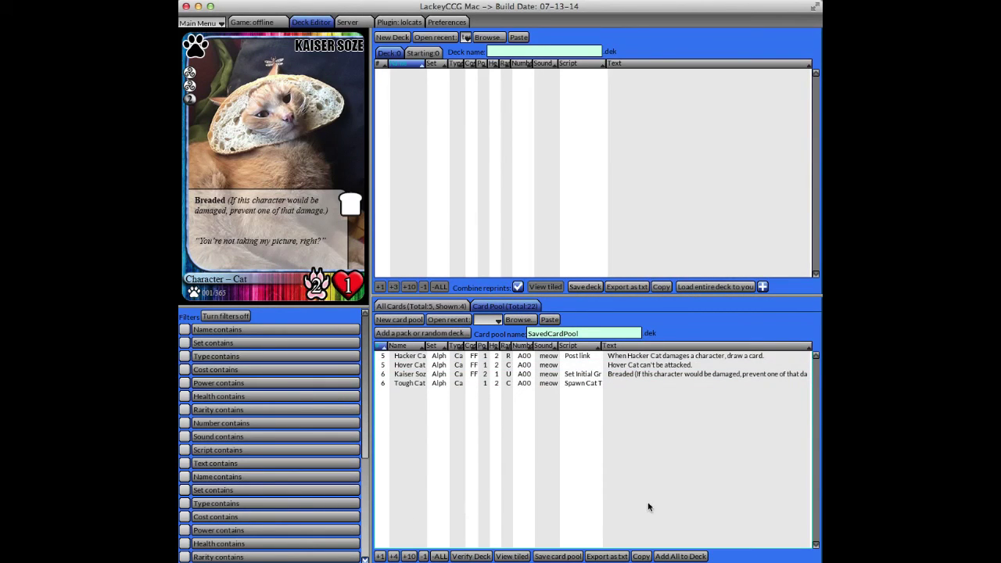
Step: Add six more Kaiser Soze copies, giving 5 Hacker Cat, 5 Hover Cat, 12 Kaiser Soze, 6 Tough Cat
left_click(681, 556)
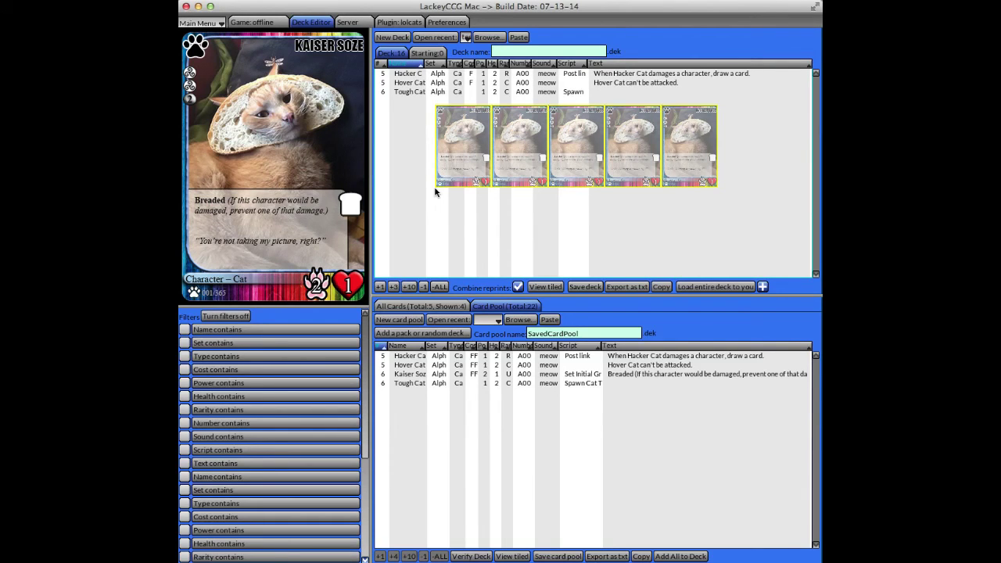
left_click_drag(435, 192, 454, 244)
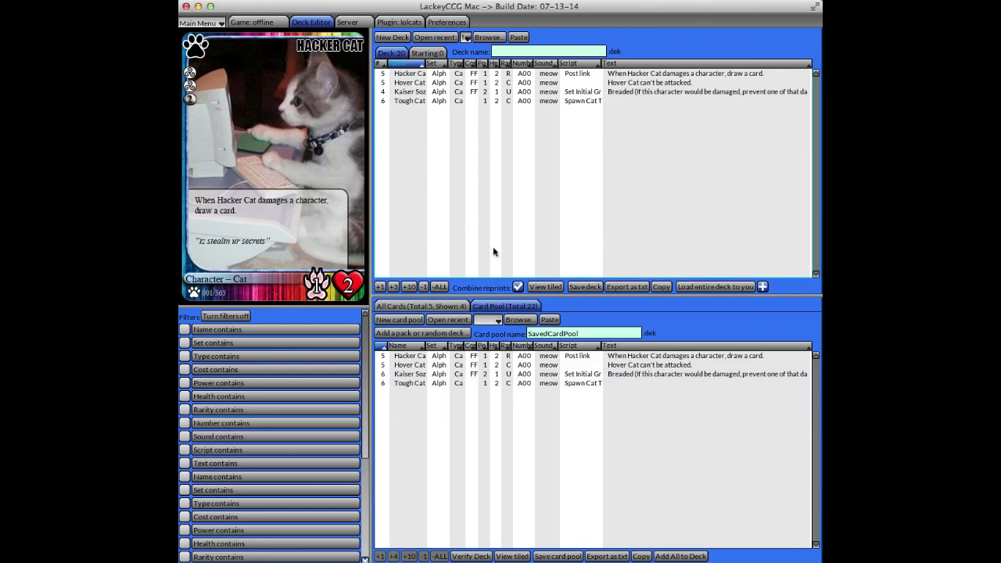
left_click_drag(496, 374, 414, 221)
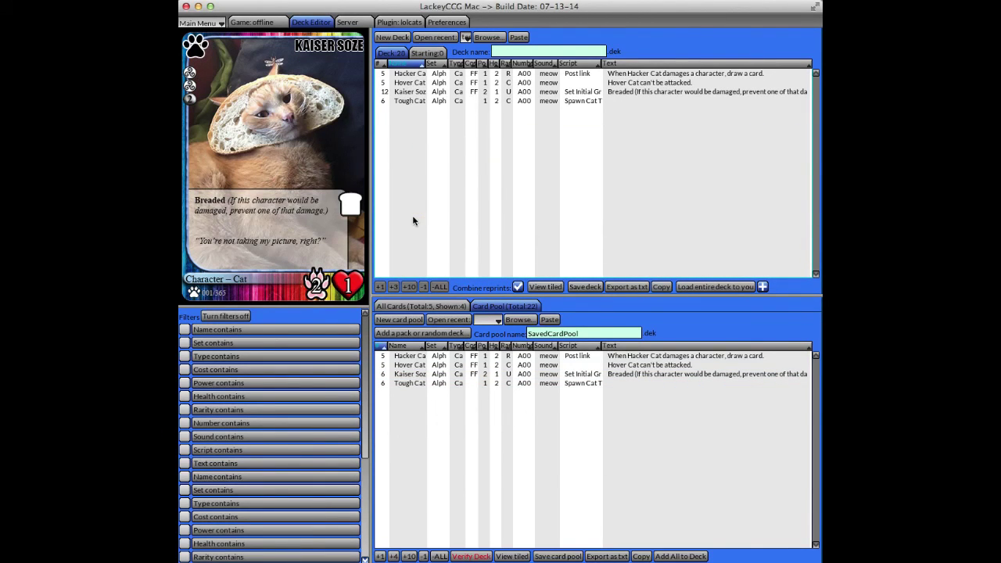
Step: Verify the deck against the card pool, trimming Kaiser Soze from 12 to 6 copies
left_click(471, 557)
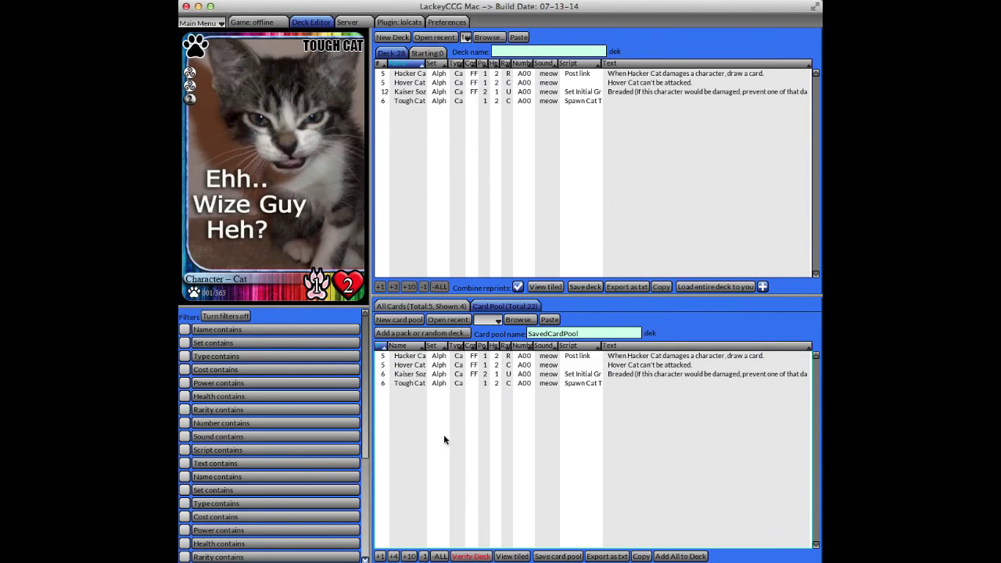
left_click(400, 97)
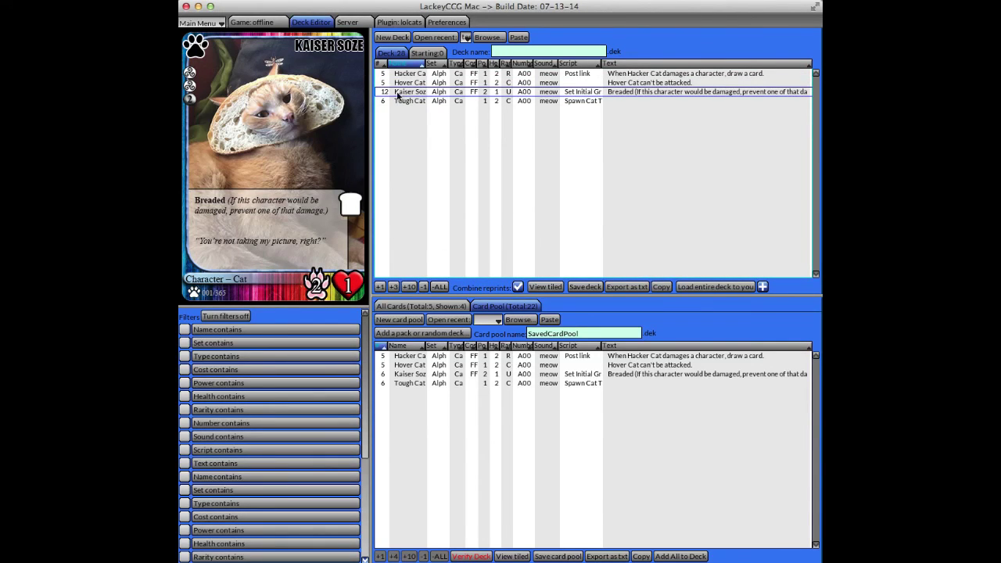
left_click(407, 375)
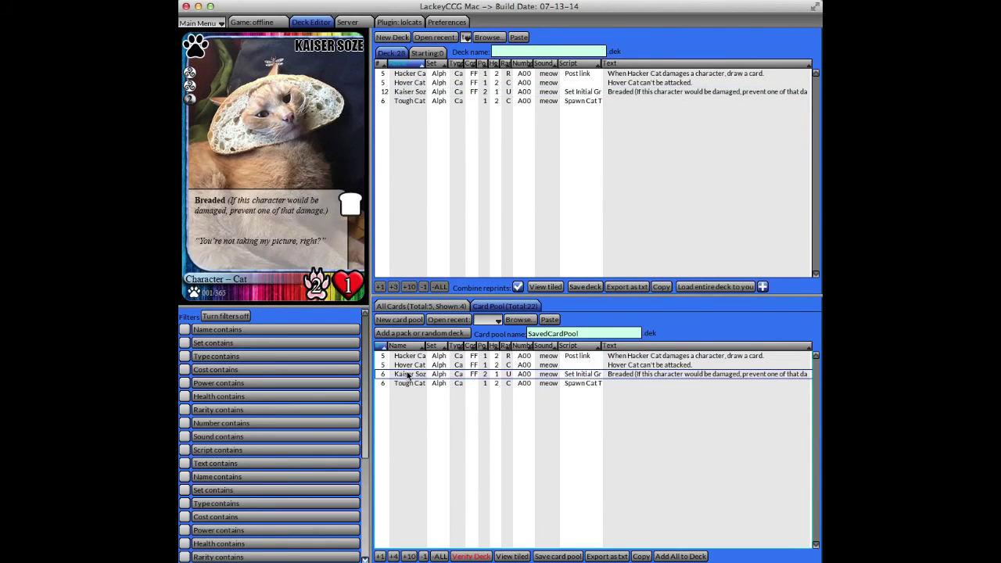
left_click(470, 556)
left_click(399, 94)
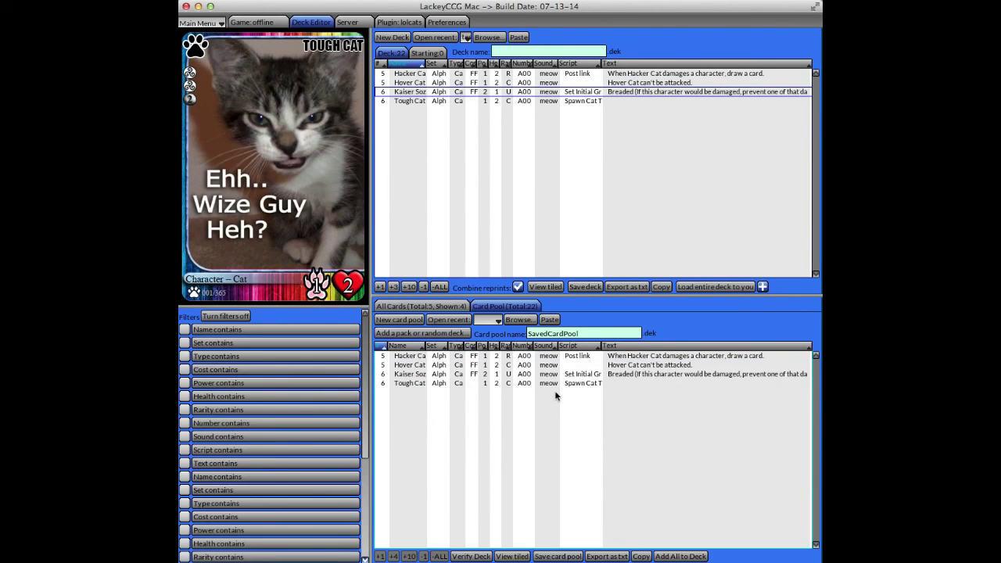
Step: Enter test_cardpool as the name of the 22-card deck
left_click(529, 336)
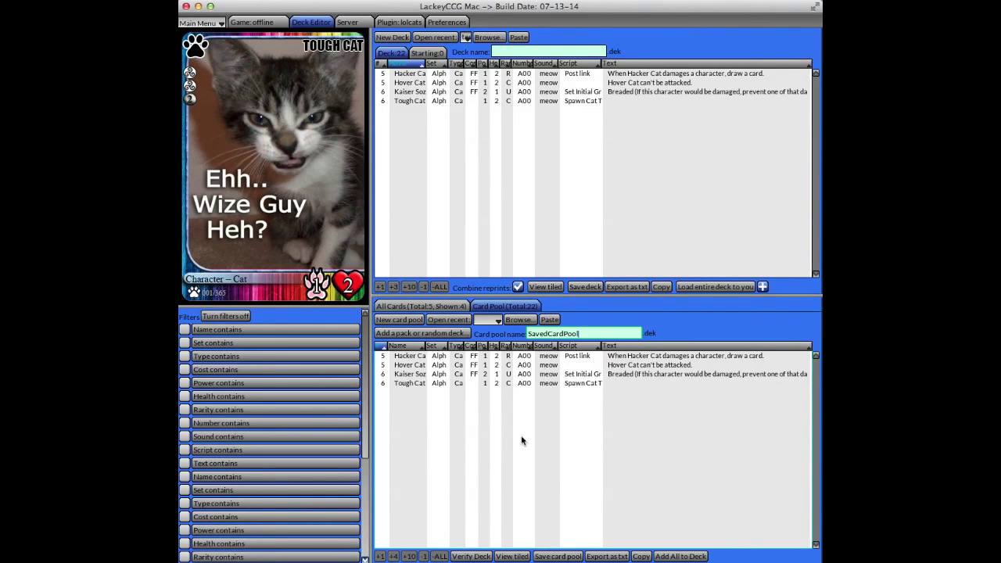
left_click(428, 310)
left_click(539, 53)
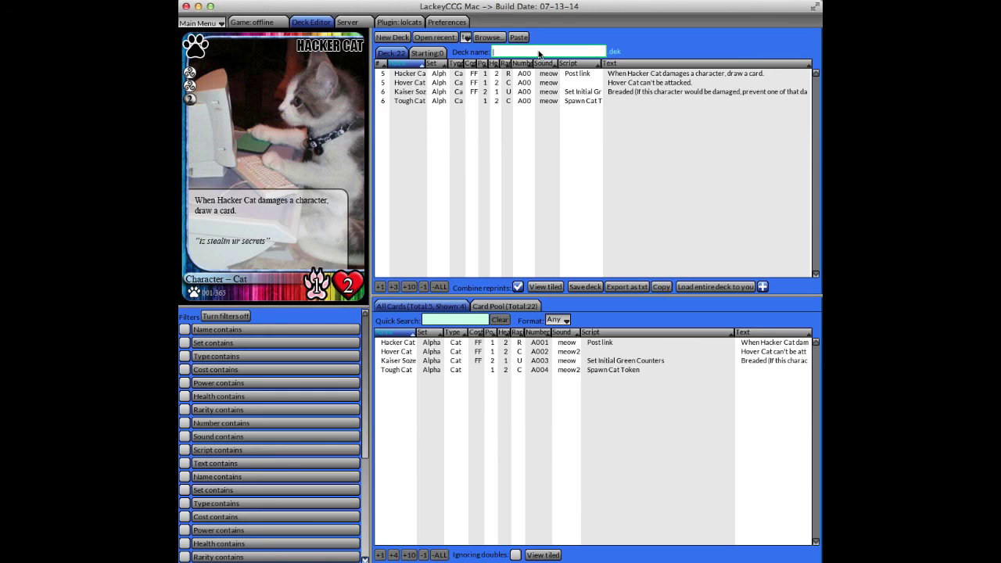
type("test_cardpool")
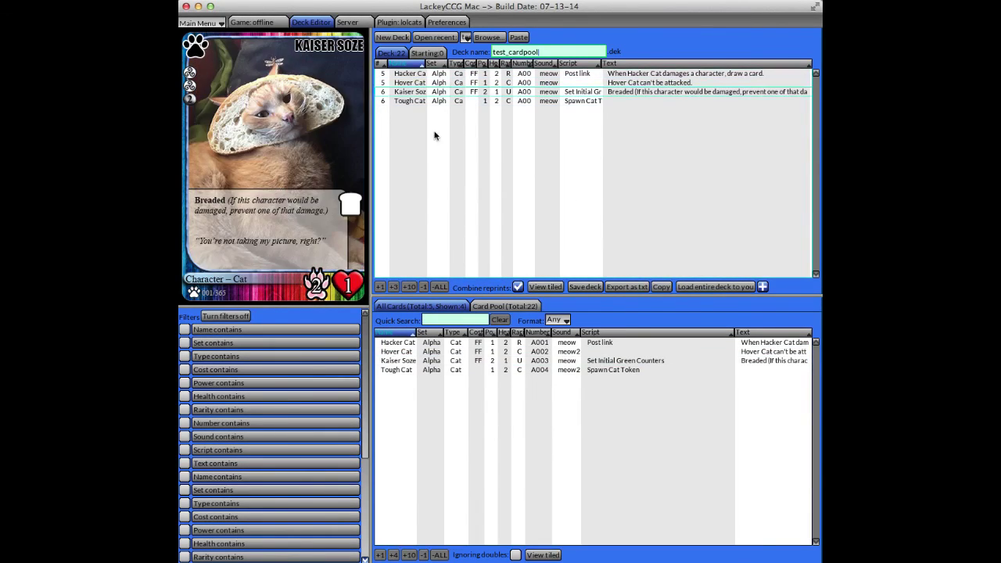
Step: Load all 22 test_cardpool cards onto the table as the player's draw pile
left_click(694, 287)
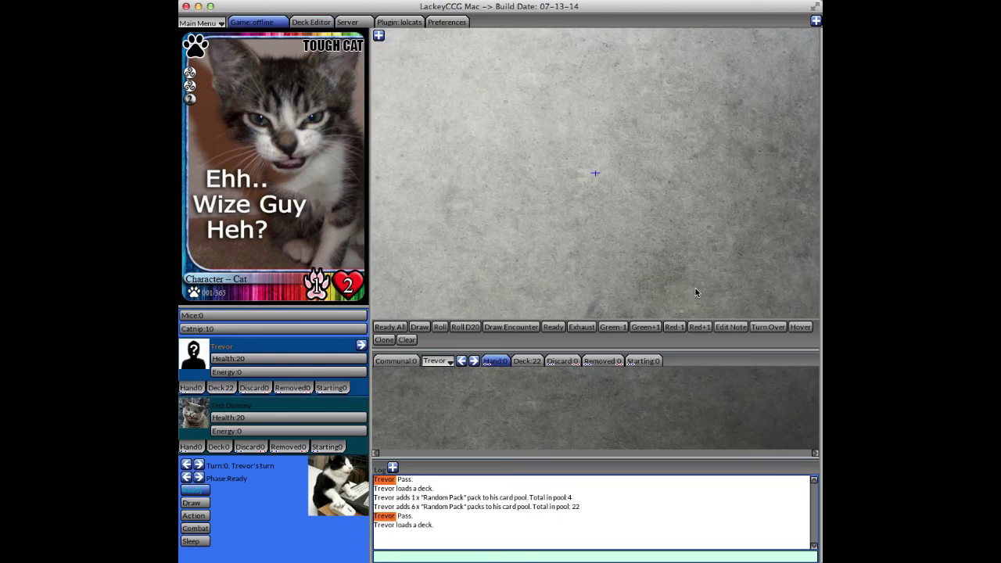